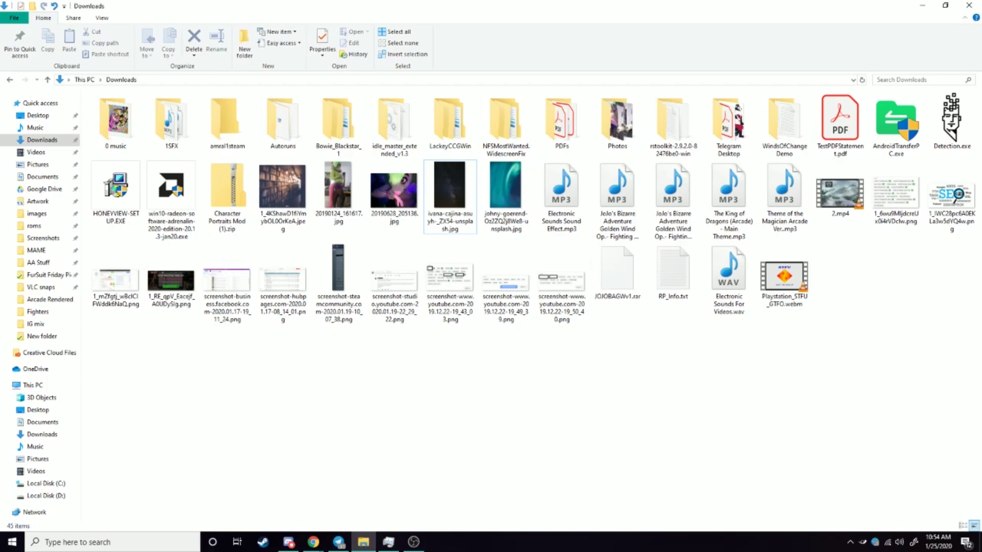
Step: Open the MAME roms folder, step up to the MAME folder and scroll through its files
click(34, 226)
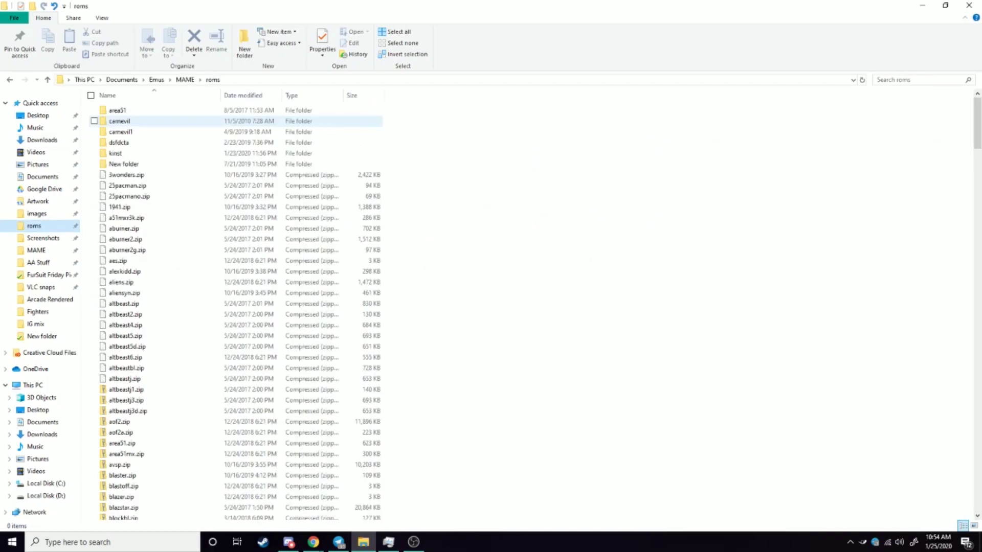
click(185, 80)
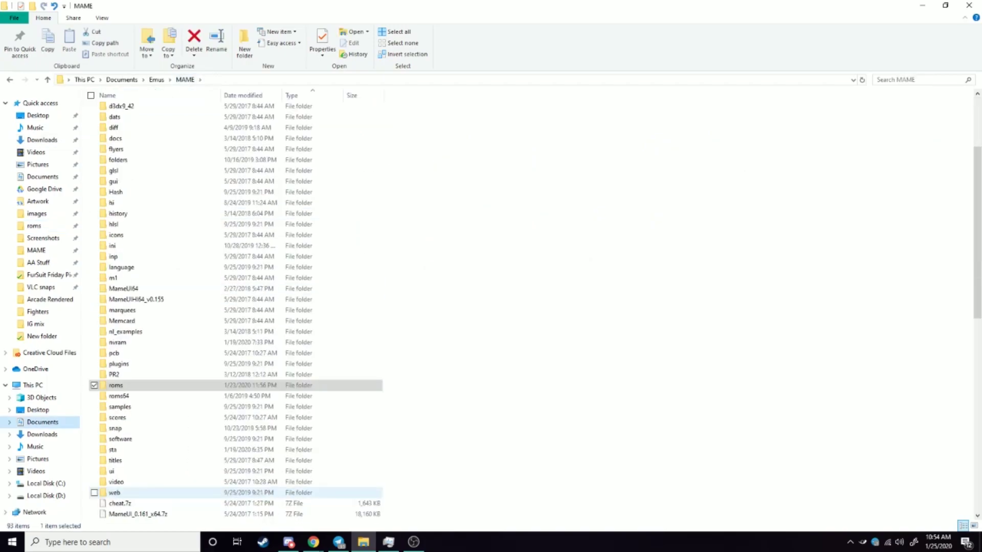
scroll(113, 492, down, 11)
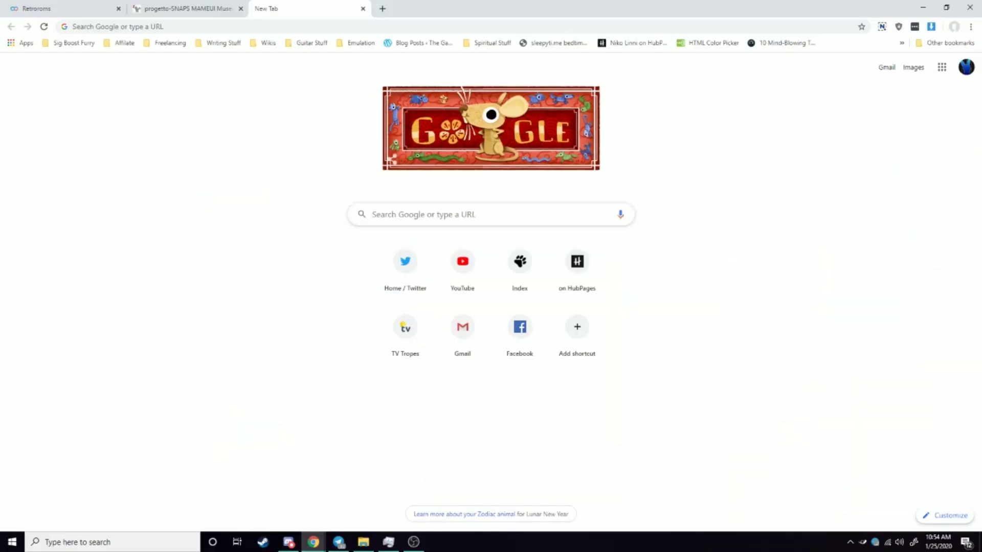
Step: Switch to the Progetto-SNAPS page to download the MAMEUI64 0.217 archive
key(ctrl+shift+Tab)
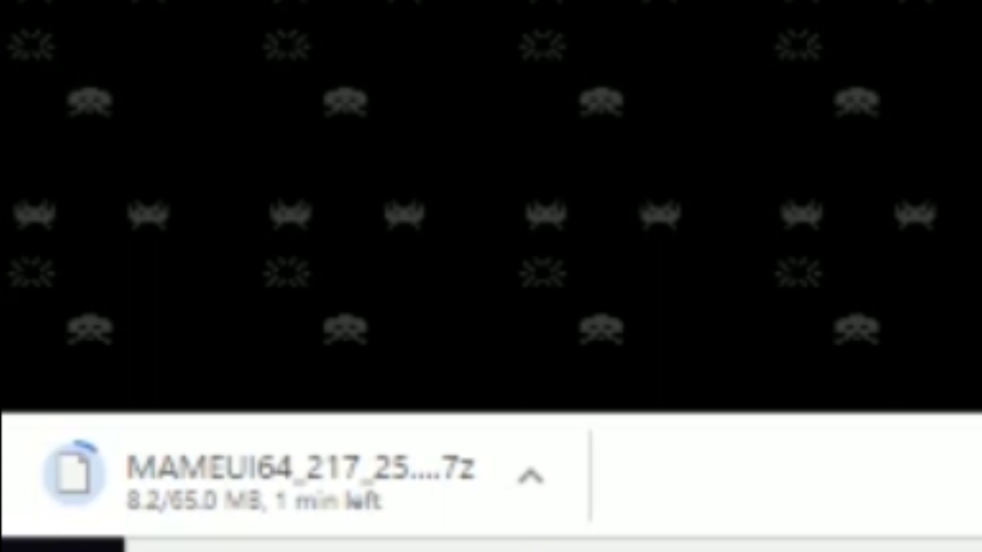
Step: Extract MAMEUI64_217_25122019.7z in Downloads with 7-Zip into its own folder
click(363, 542)
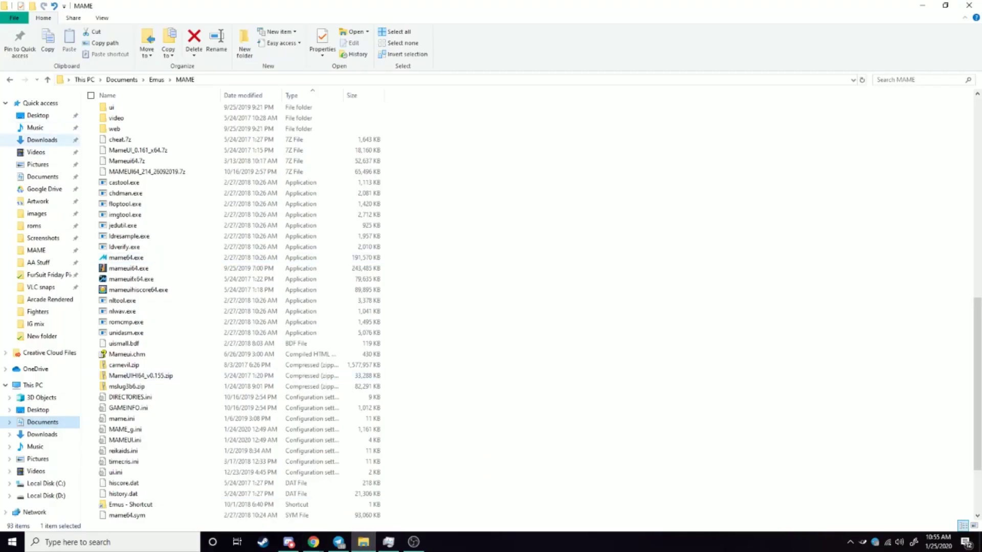
click(41, 140)
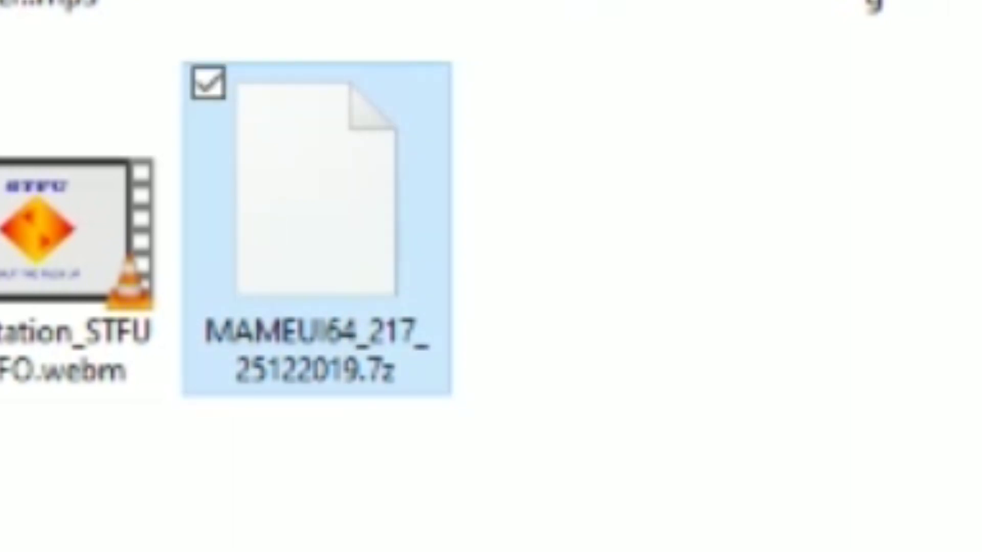
right_click(319, 288)
mouse_move(474, 551)
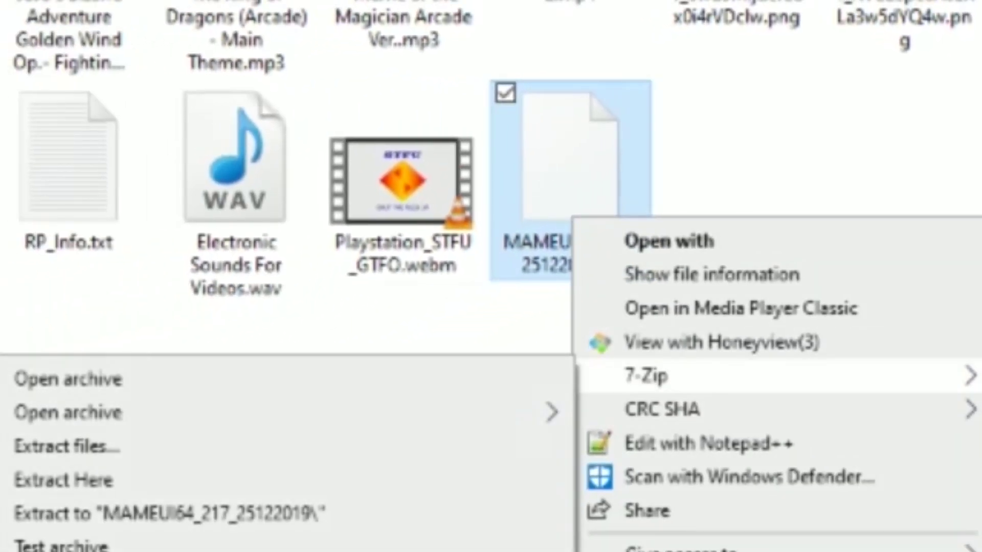
click(67, 446)
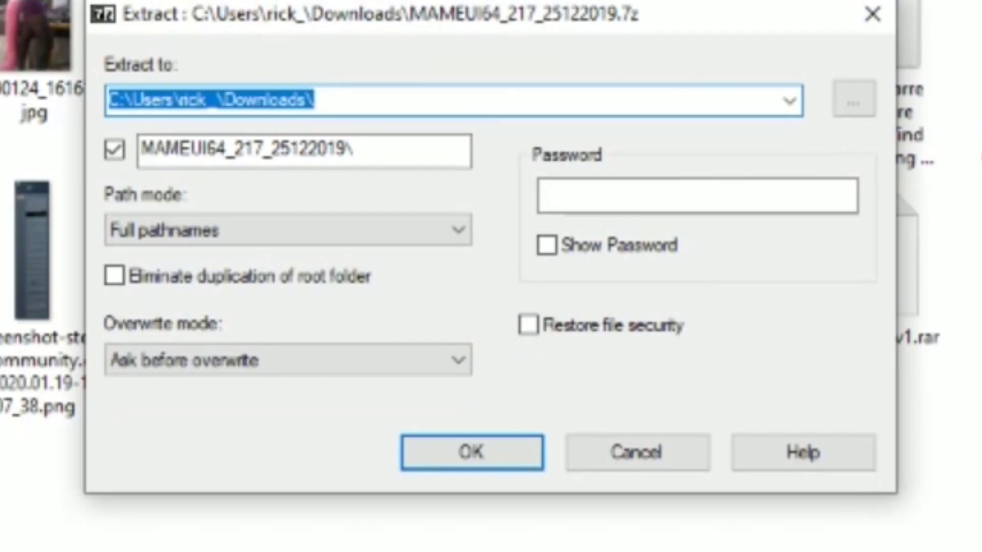
key(Return)
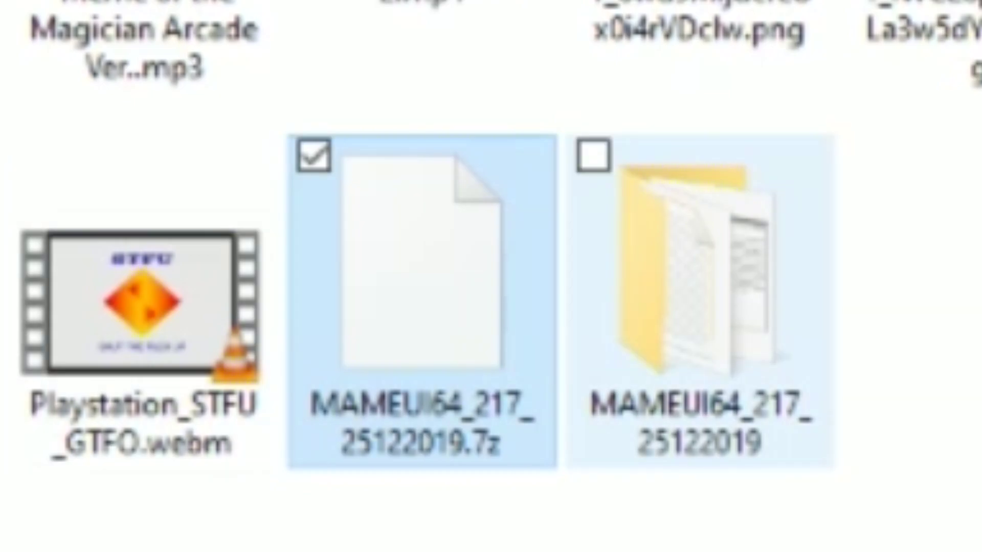
Step: Open the extracted MAMEUI64_217_25122019 folder and review its bgfx, plugins, roms, samples and software folders
double_click(698, 286)
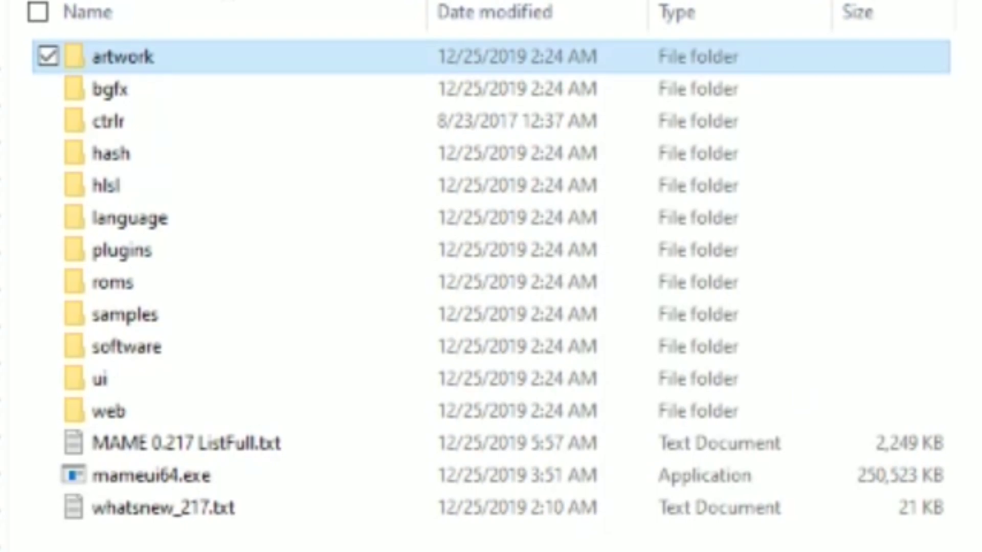
click(109, 89)
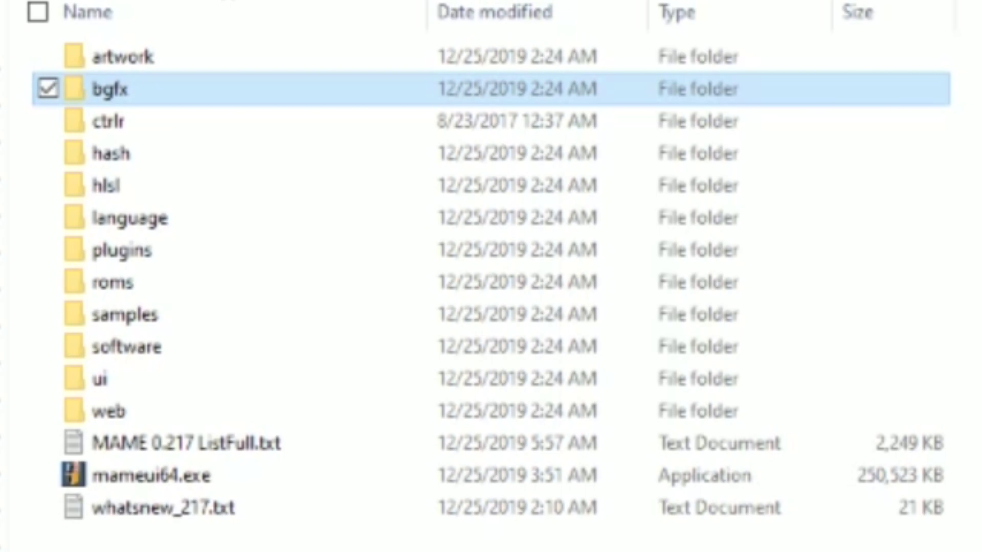
click(122, 250)
click(113, 282)
click(125, 315)
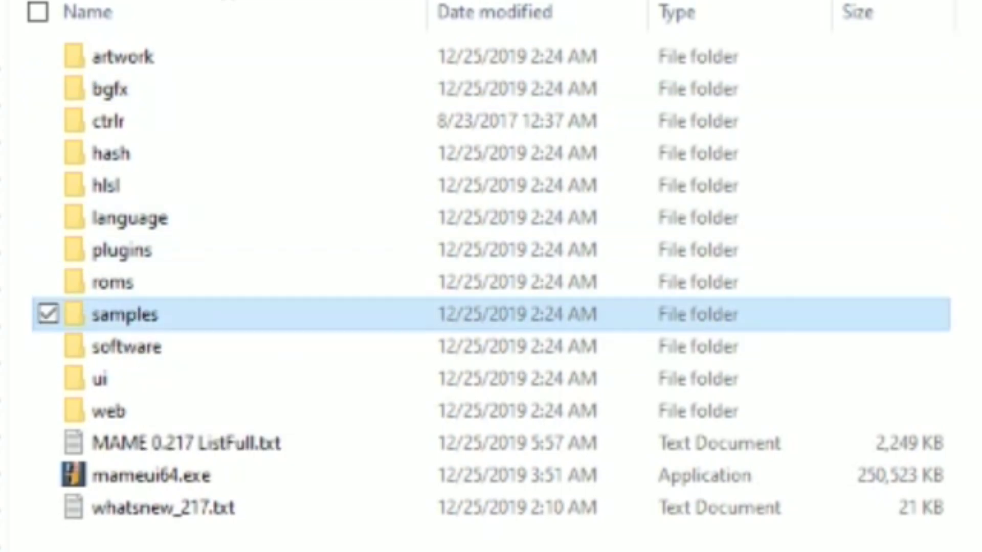
click(126, 347)
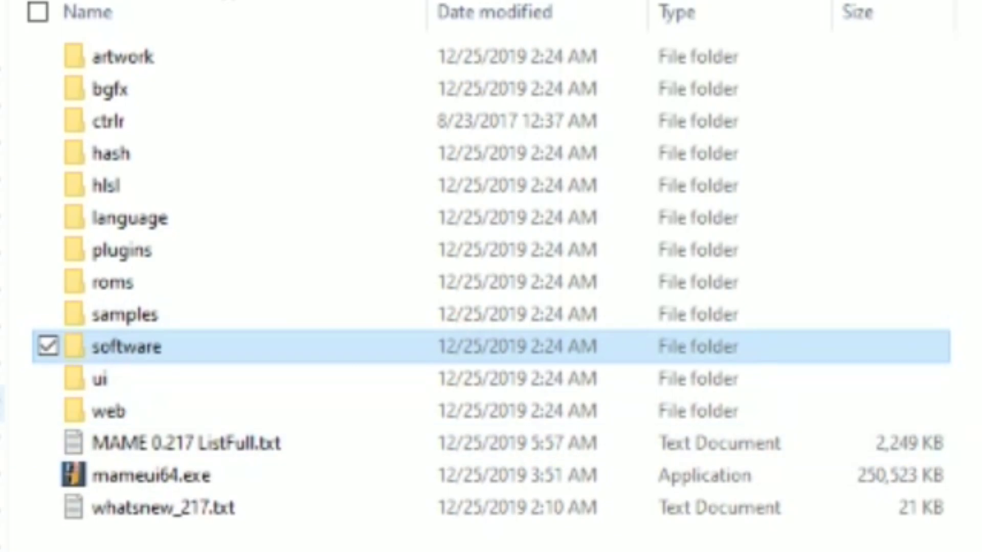
Step: Browse the existing ROM zips folder, then return to the new MAMEUI64 folder
key(Return)
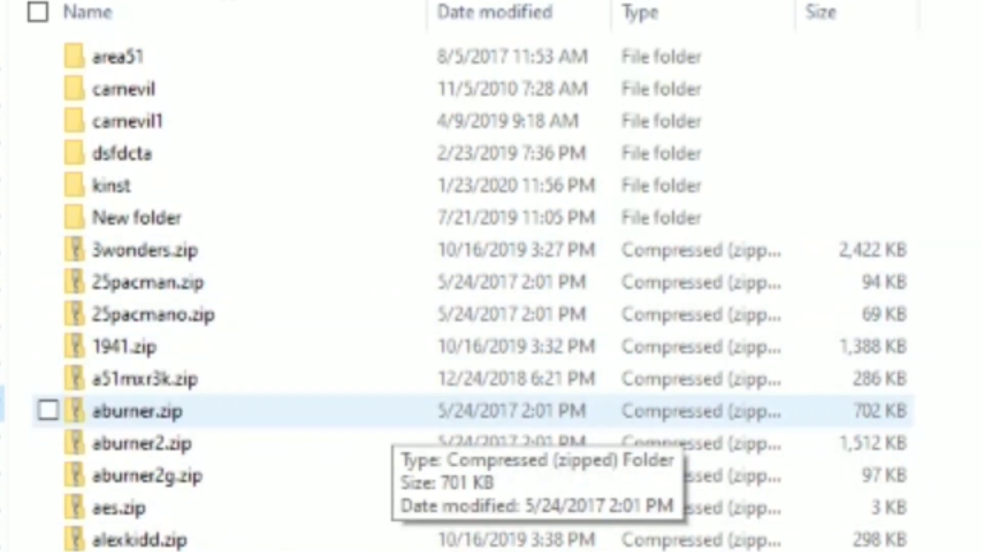
scroll(353, 450, down, 2)
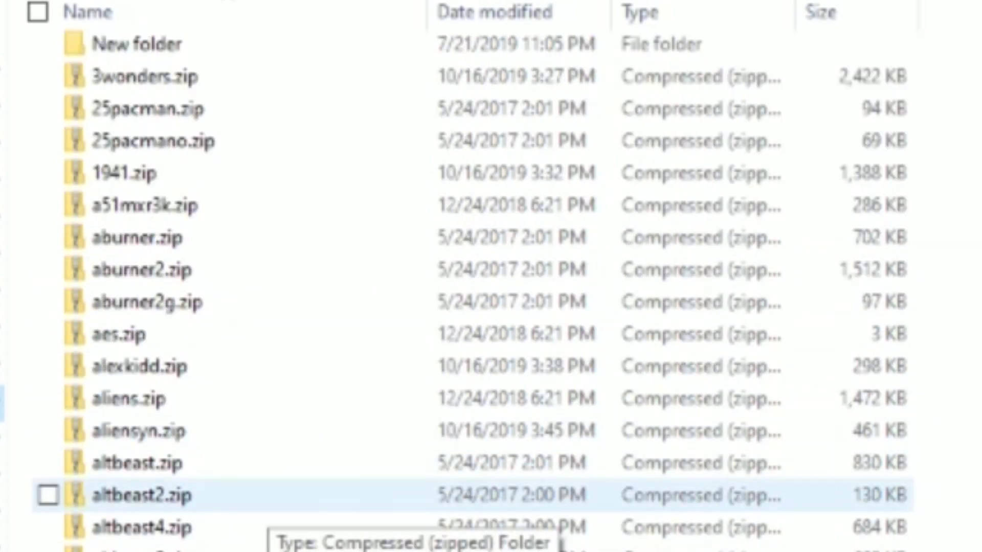
scroll(277, 495, down, 2)
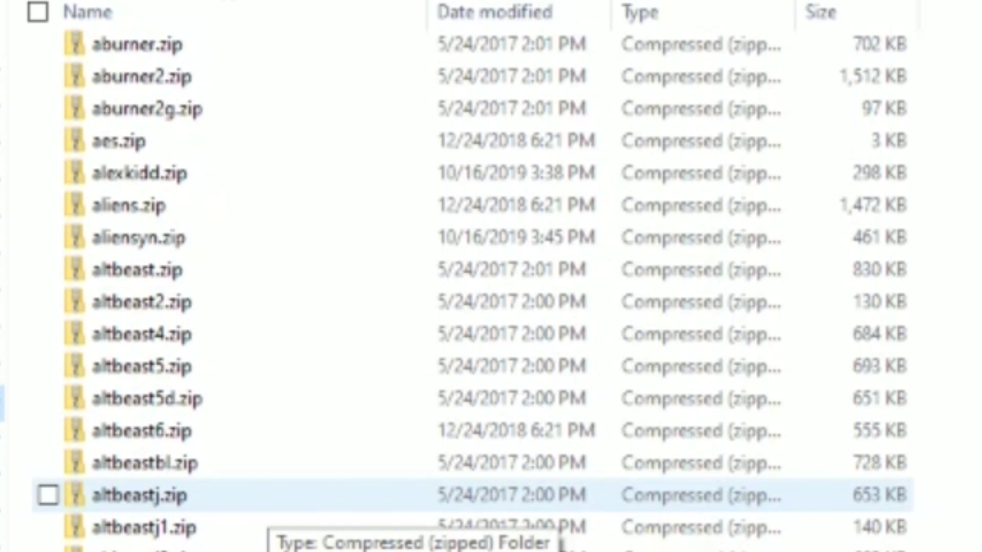
scroll(271, 501, down, 2)
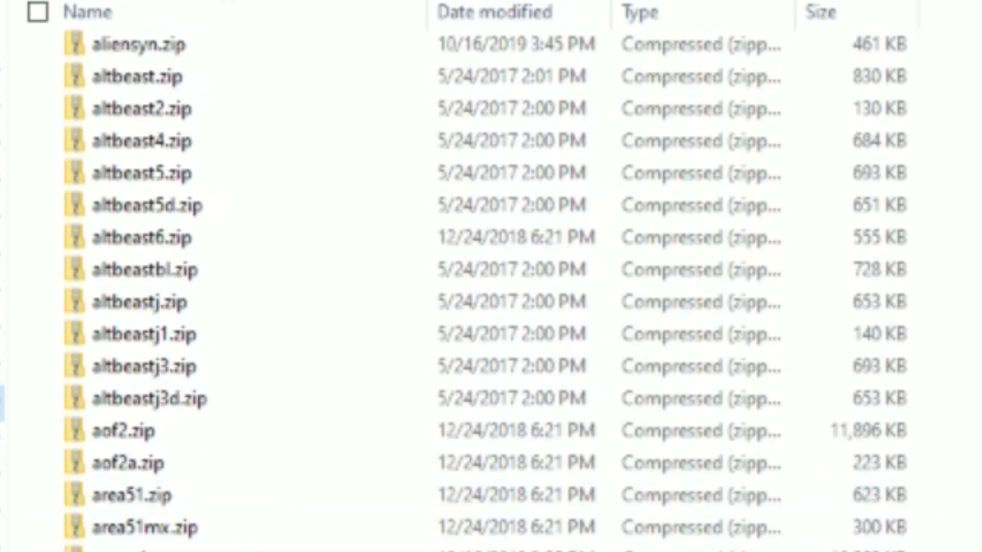
scroll(460, 282, down, 6)
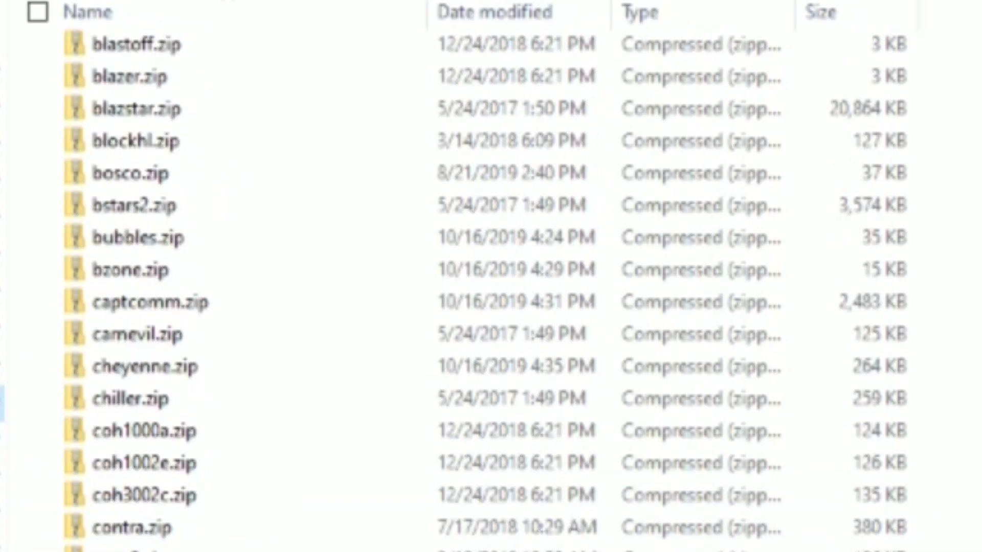
scroll(460, 281, down, 1)
key(alt+Up)
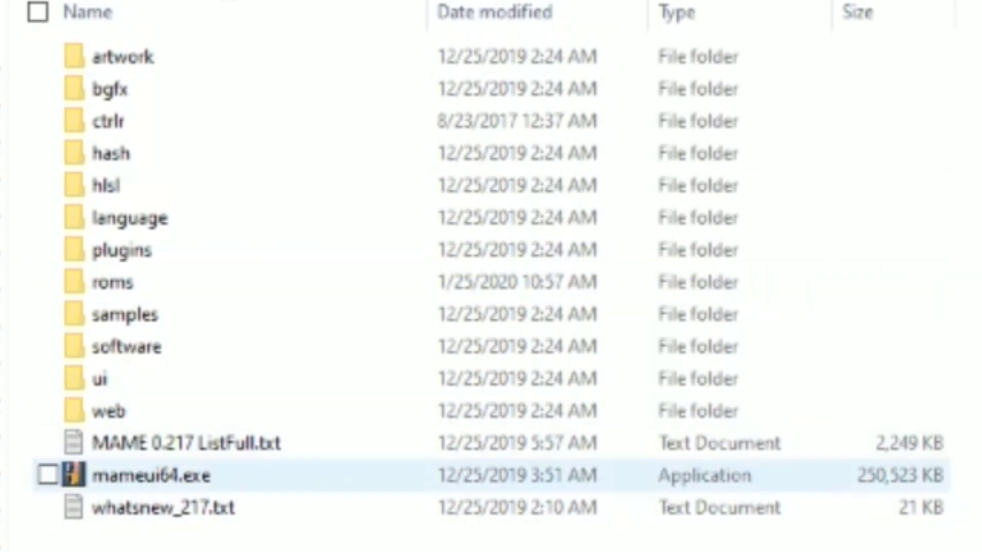
Step: Run mameui64.exe from the extracted MAMEUI64_217_25122019 folder
click(152, 475)
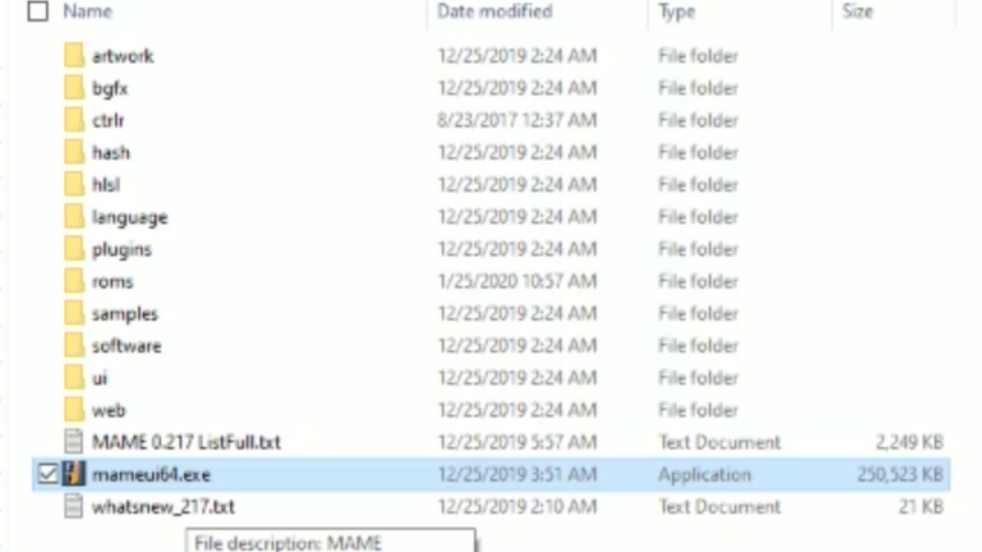
key(Return)
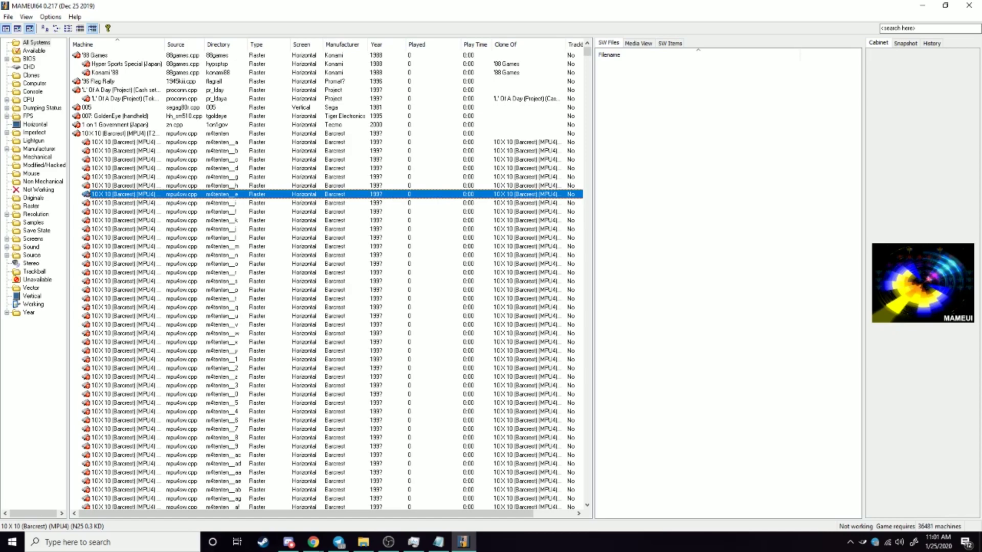
Step: Search the machine list for 'mortal kombat', fixing a mistyped first attempt
key(Up)
key(Up)
key(Up)
key(Up)
key(Up)
key(Up)
key(Up)
key(Up)
key(Up)
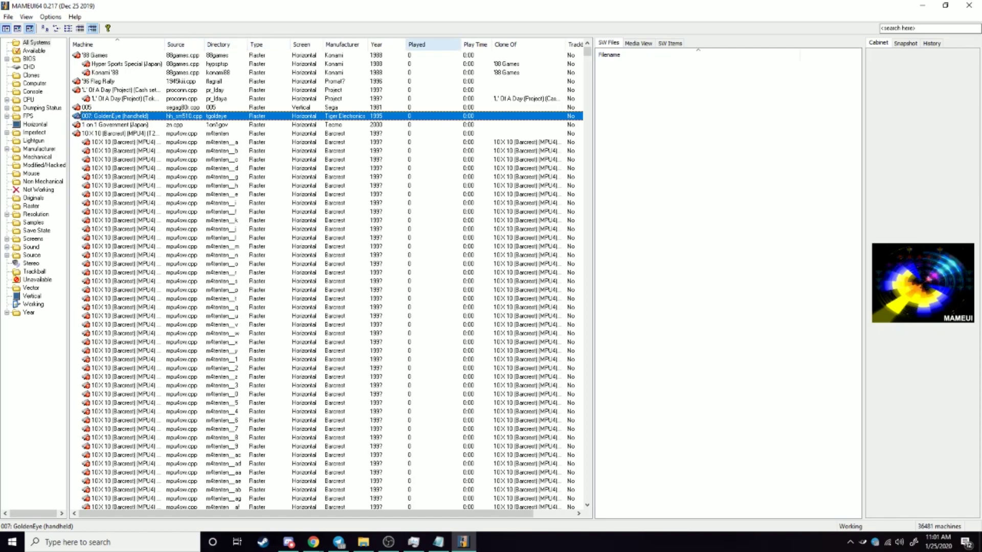
click(900, 28)
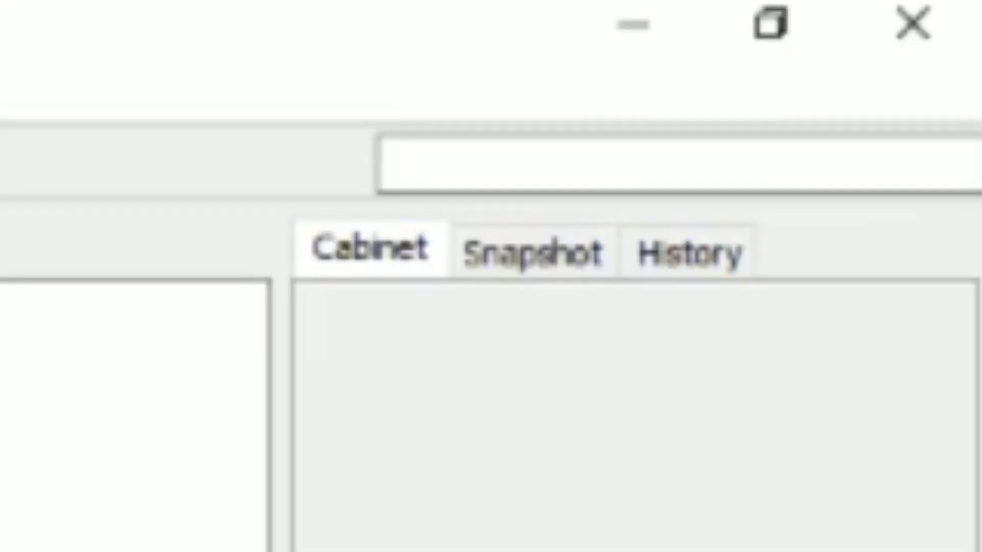
text(t)
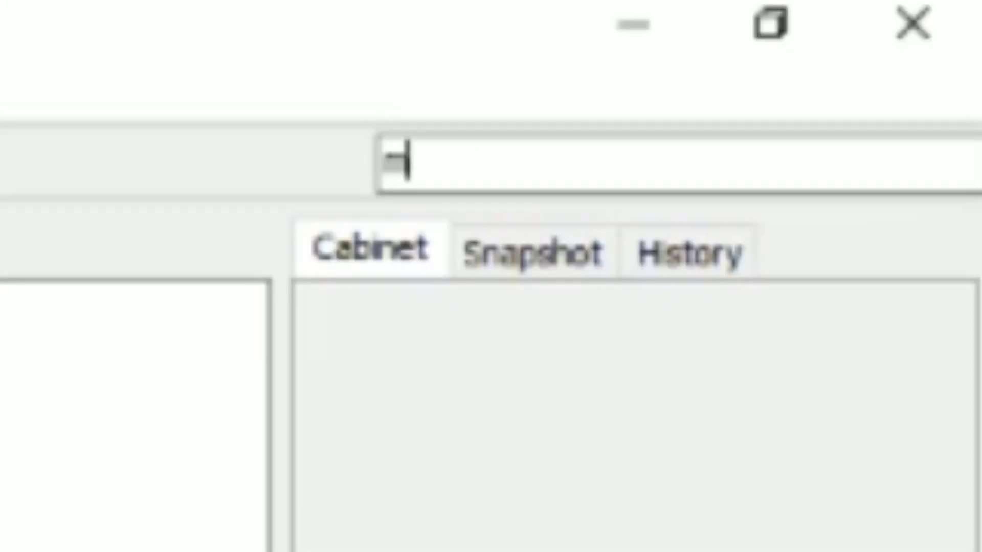
text(he)
key(BackSpace)
key(BackSpace)
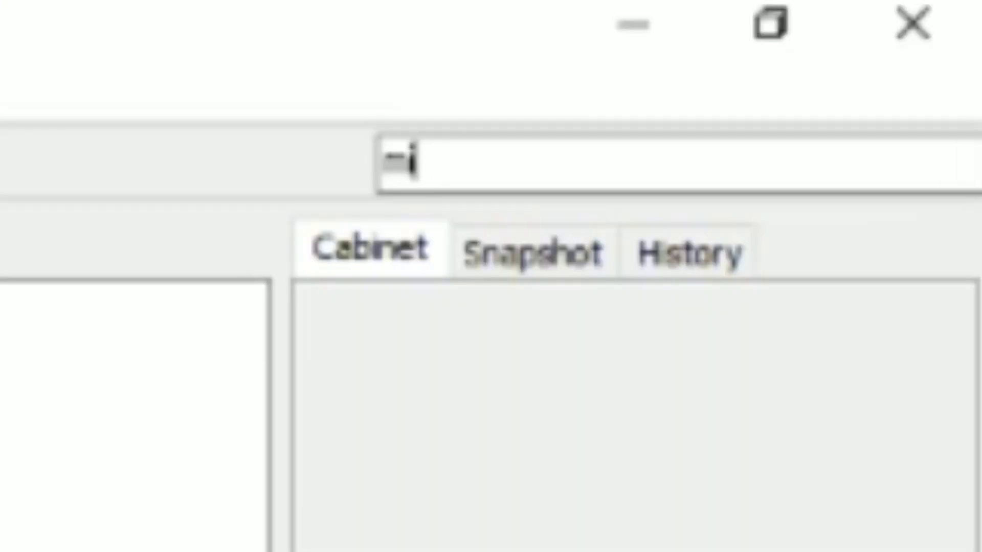
text(ortal)
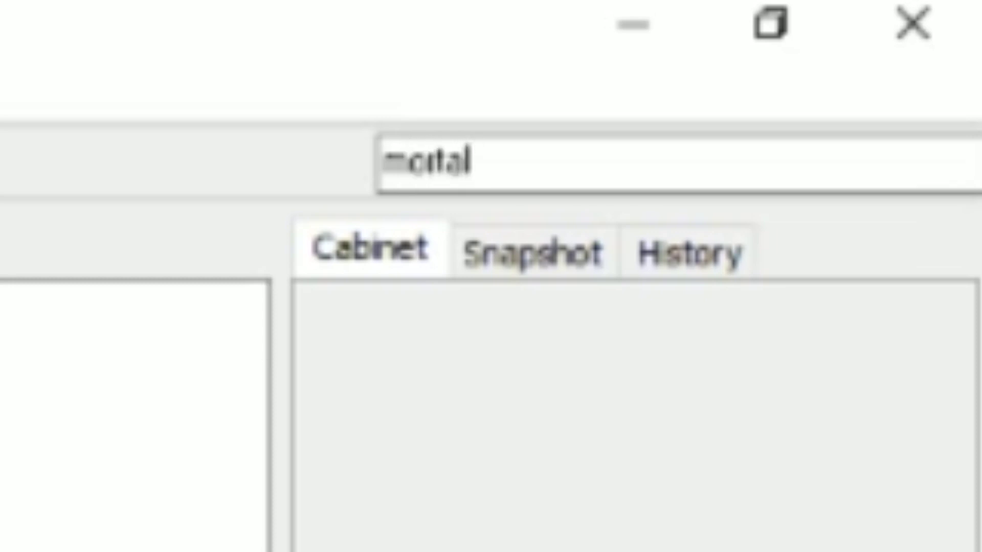
text( kombat)
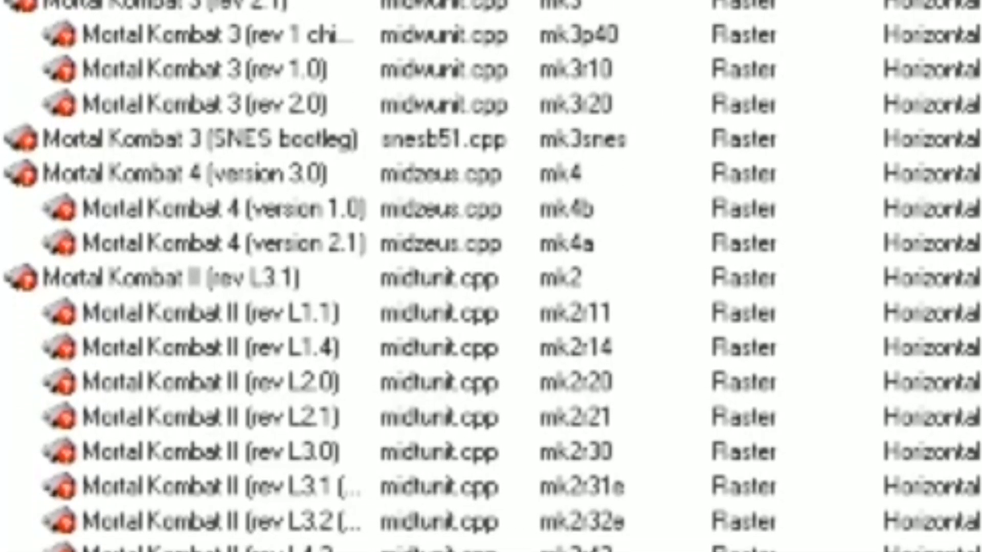
Step: Launch Mortal Kombat II (rev L3.1) from the filtered list
double_click(168, 392)
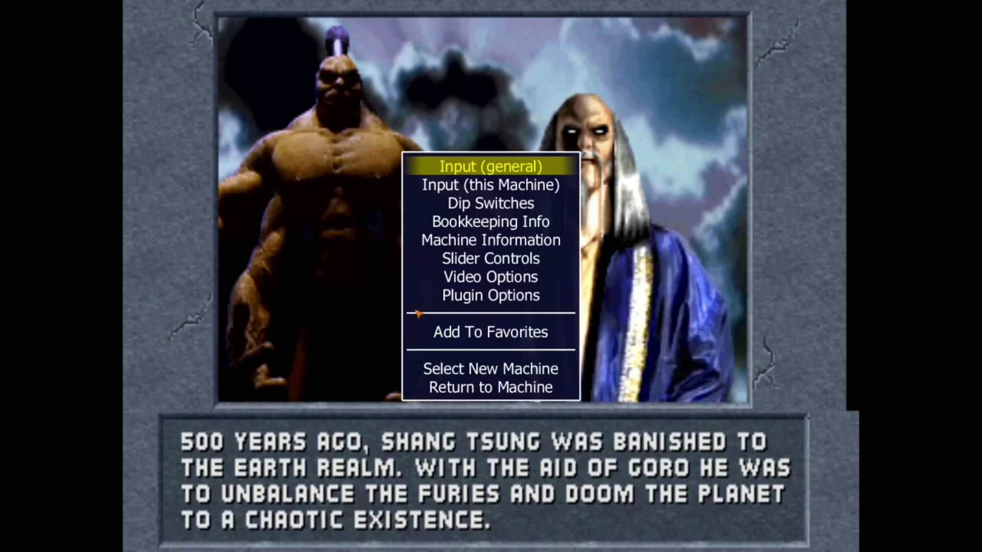
Step: Open the Player 1 Controls list under Input (general)
key(Down)
key(Down)
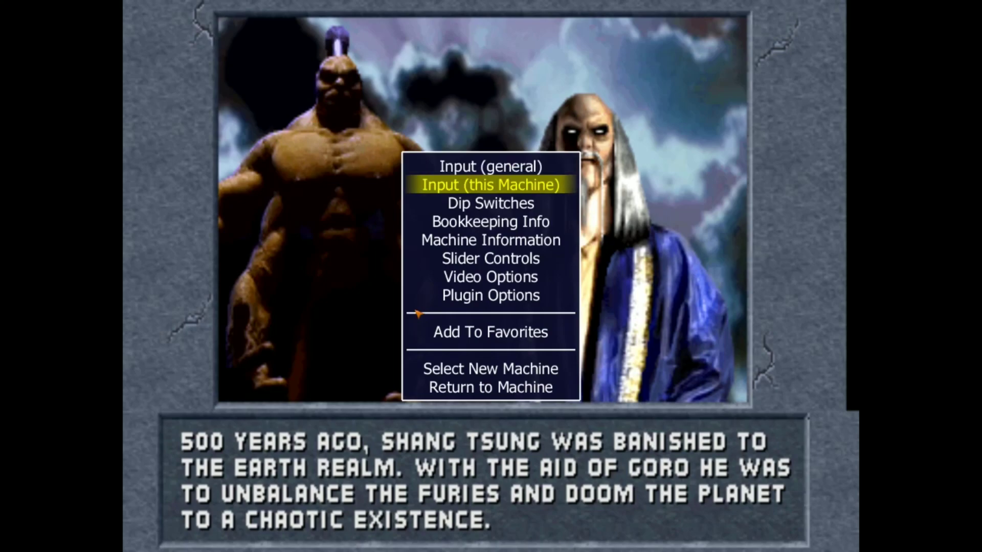
key(Up)
key(Up)
key(Return)
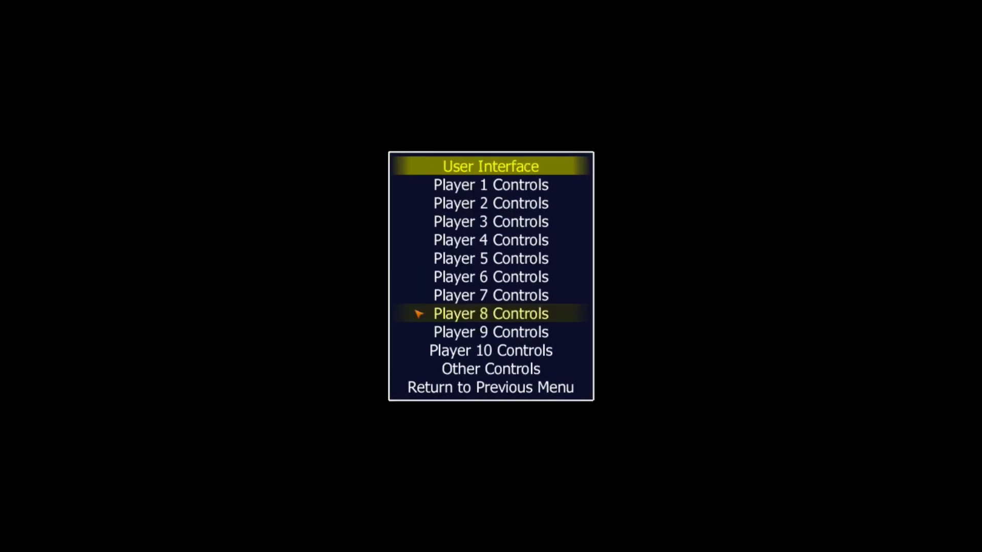
key(Down)
key(Return)
key(Down)
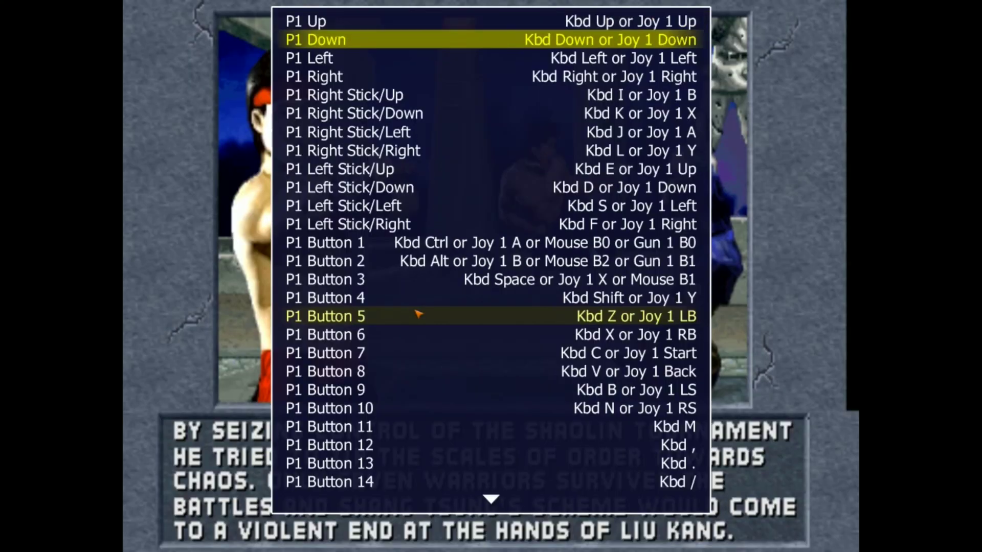
key(Up)
Step: Bind P1 Up, Down, Left and Right to W, S, A and D
key(Return)
key(w)
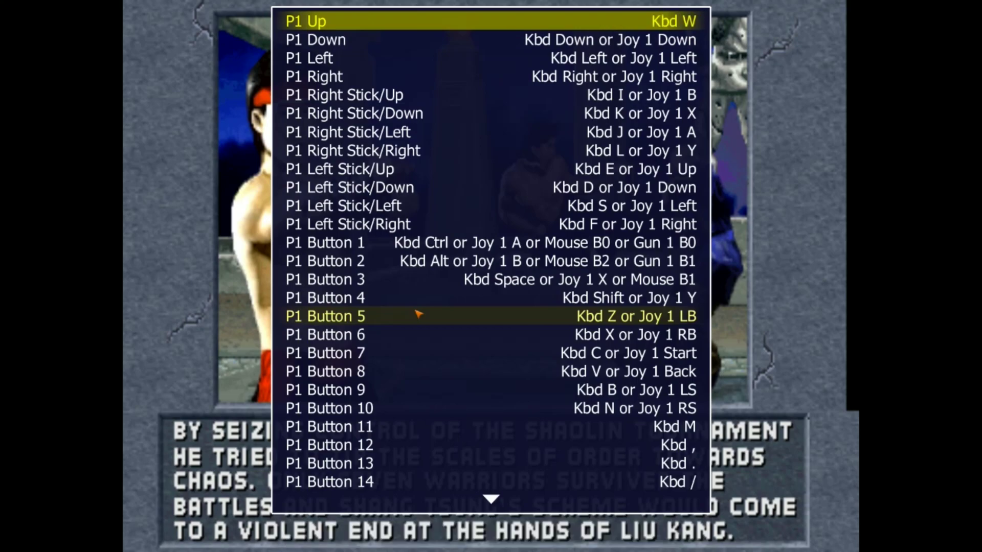
key(Down)
key(Return)
key(s)
key(Down)
key(Return)
key(s)
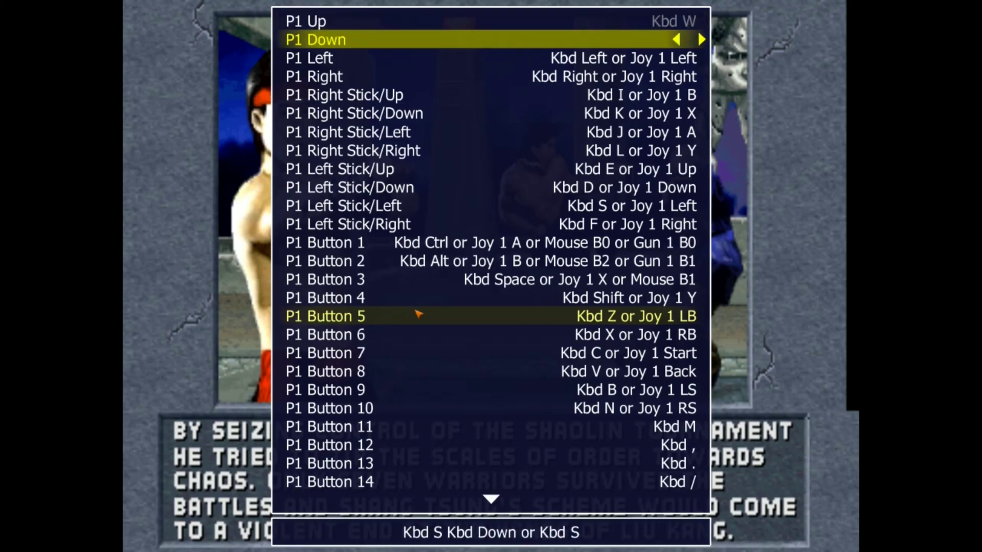
key(Return)
key(s)
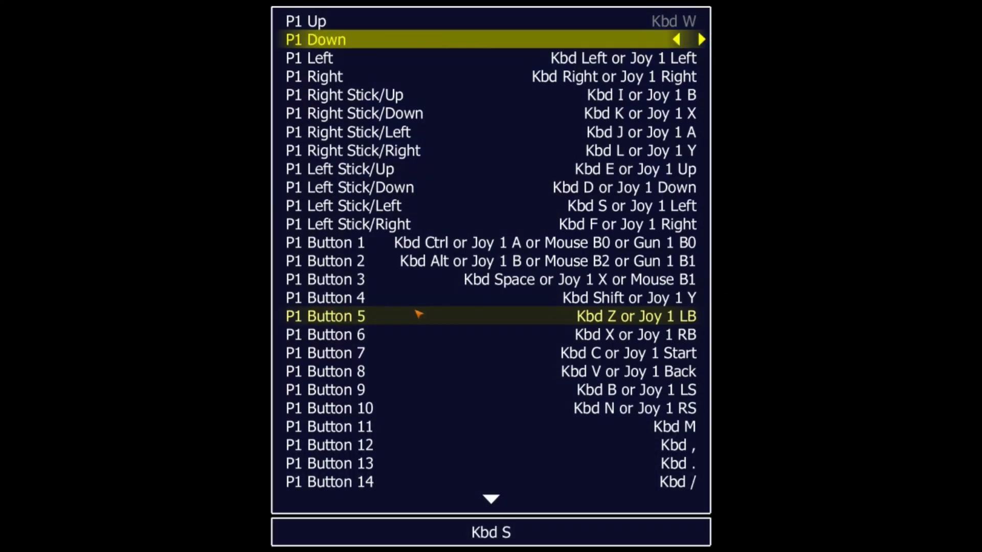
key(Down)
key(Return)
key(a)
key(Return)
key(Down)
key(Return)
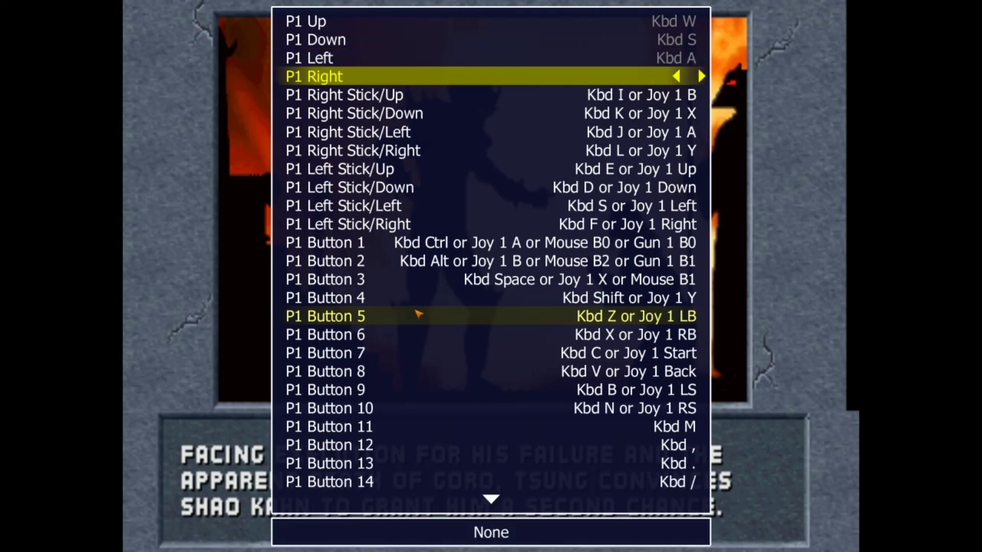
key(d)
key(Return)
key(Down)
key(Down)
key(Down)
key(Down)
key(Down)
key(Down)
key(Down)
key(Down)
key(Down)
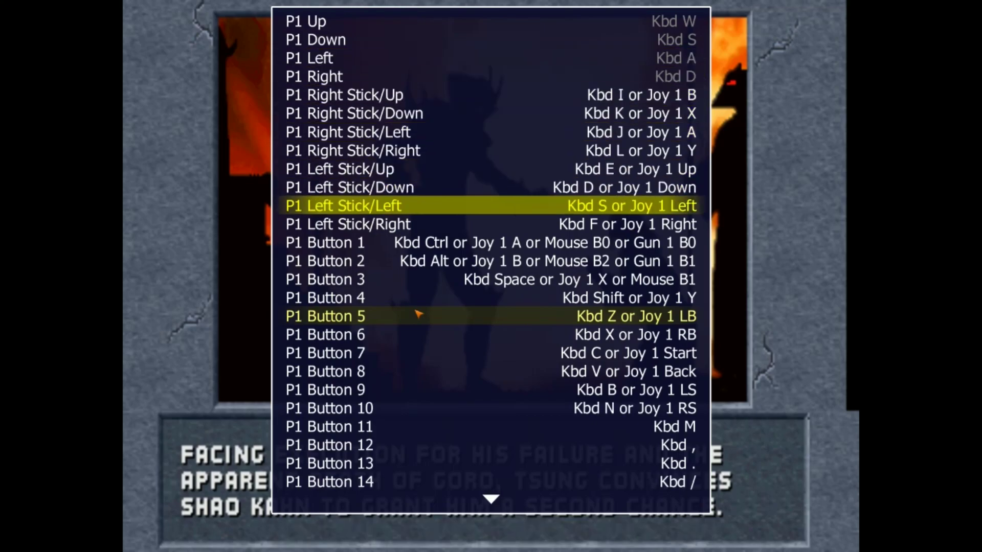
Step: Bind P1 Buttons 1–6 to J, K, L, N, M and comma
key(Return)
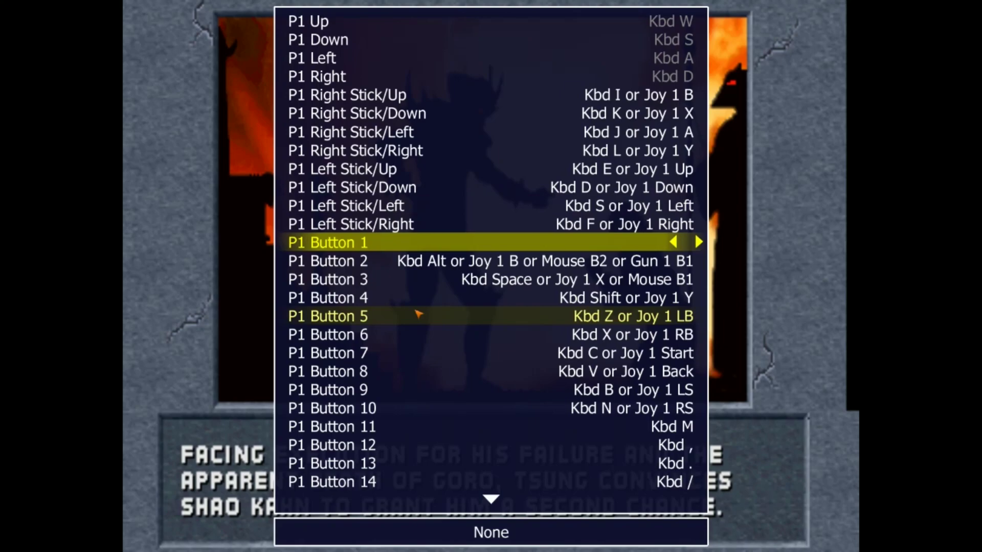
key(j)
key(Down)
key(Return)
key(k)
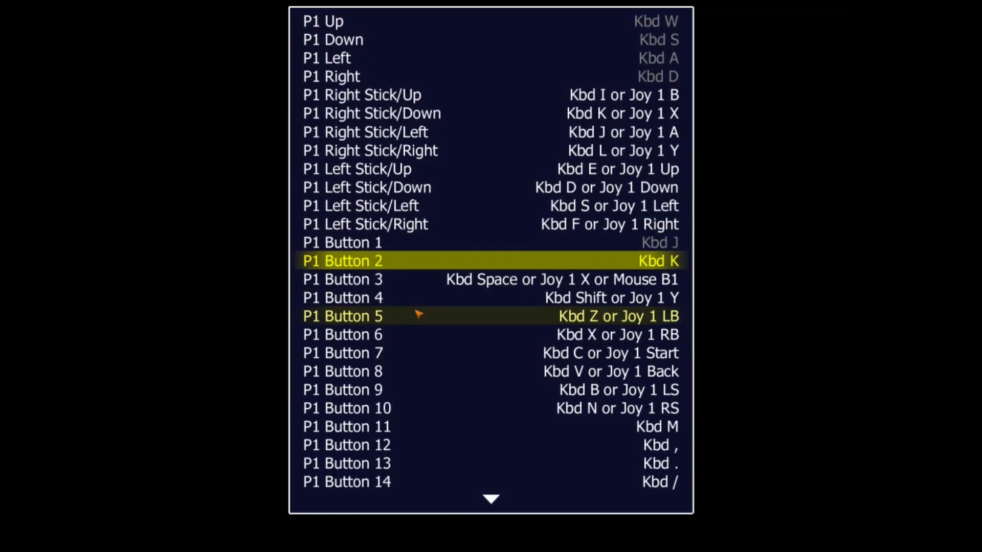
key(Down)
key(Return)
key(l)
key(Down)
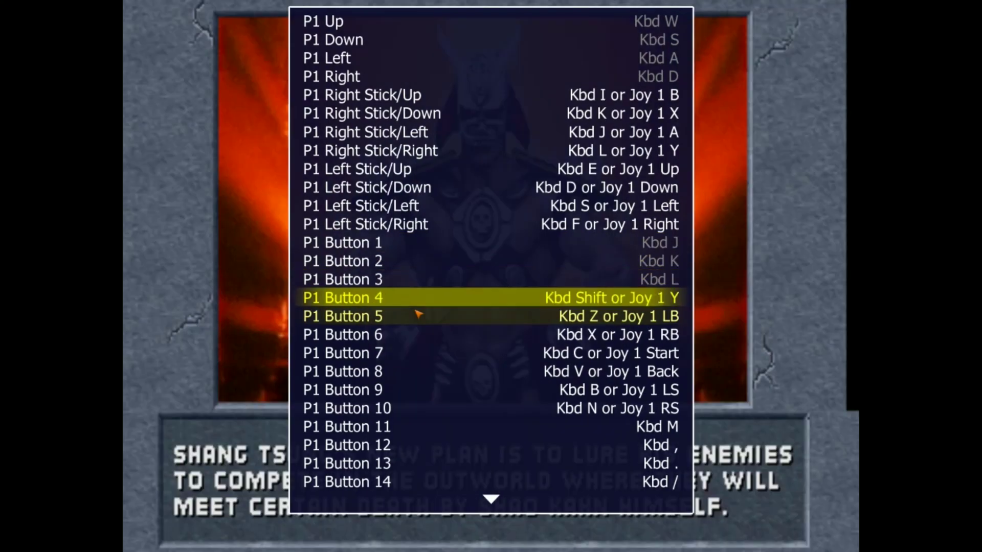
key(Return)
key(n)
key(Down)
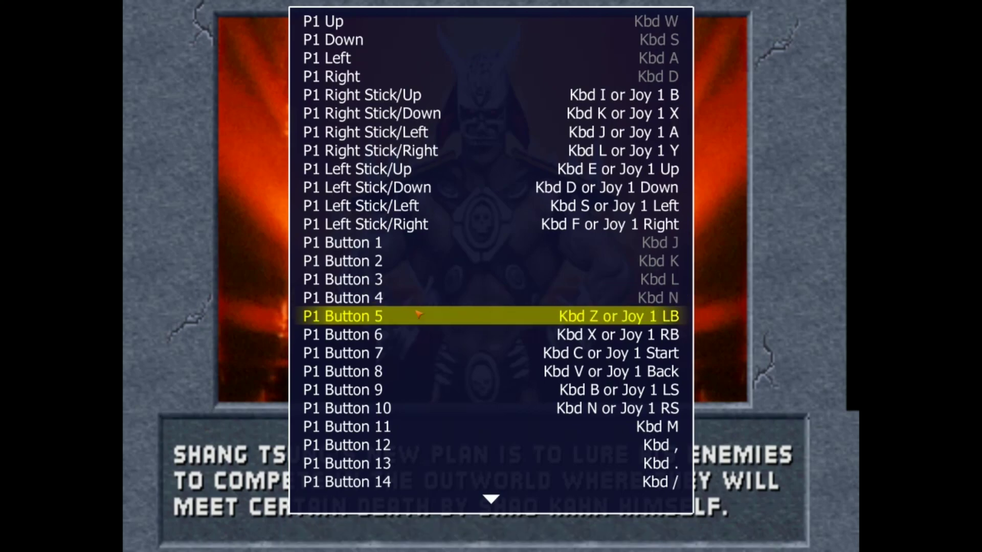
key(Return)
key(m)
key(Down)
key(Return)
key(comma)
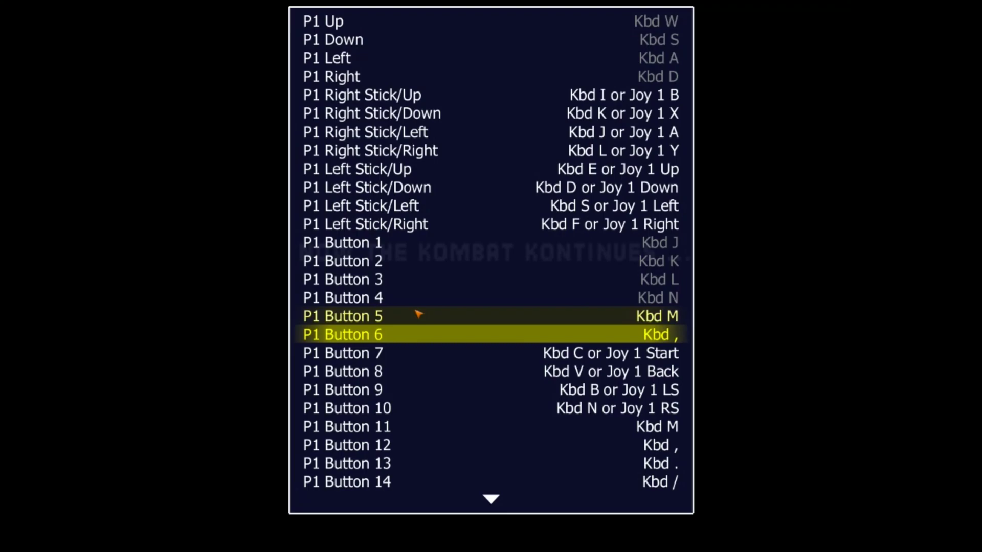
key(Escape)
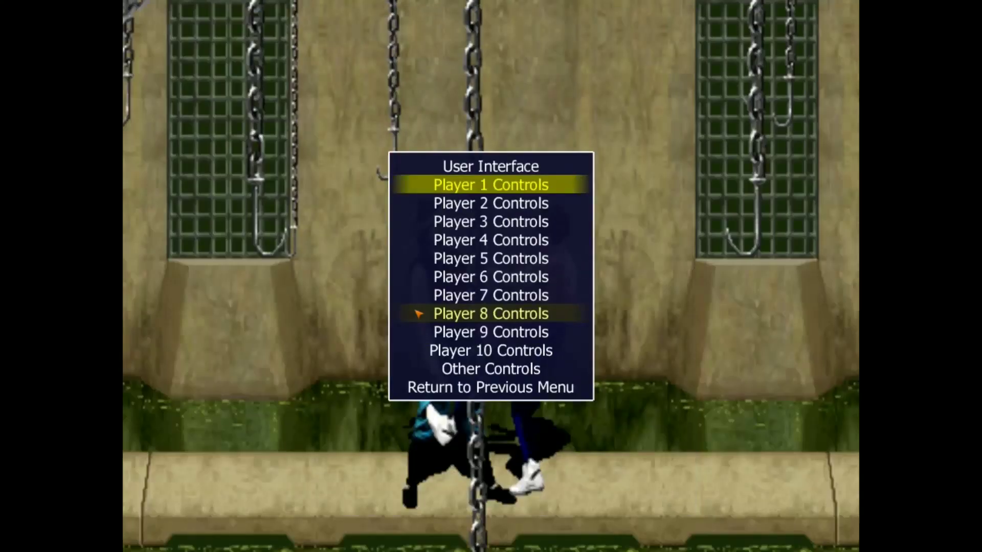
Step: Check the new Player 1 bindings under Input (this Machine), then close that list
key(Escape)
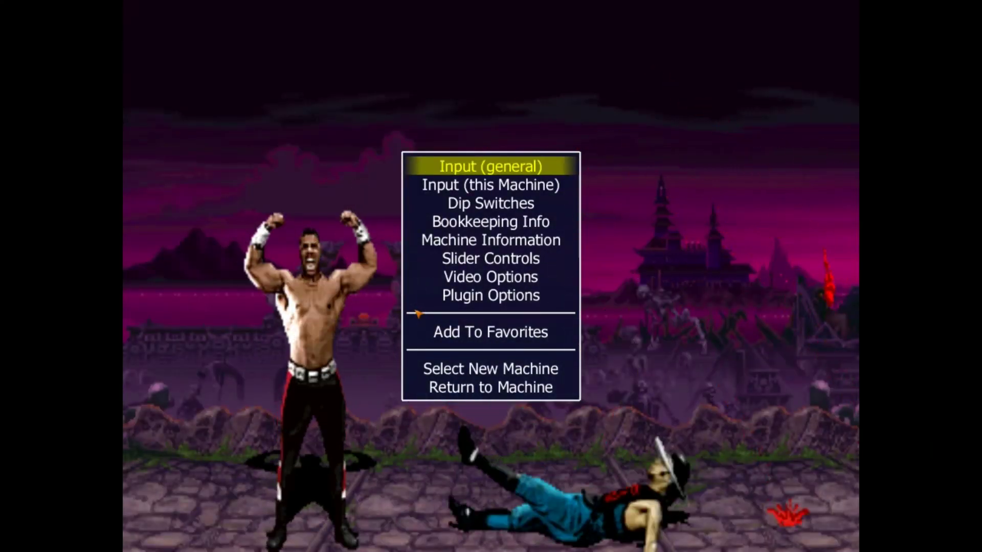
key(Down)
key(Return)
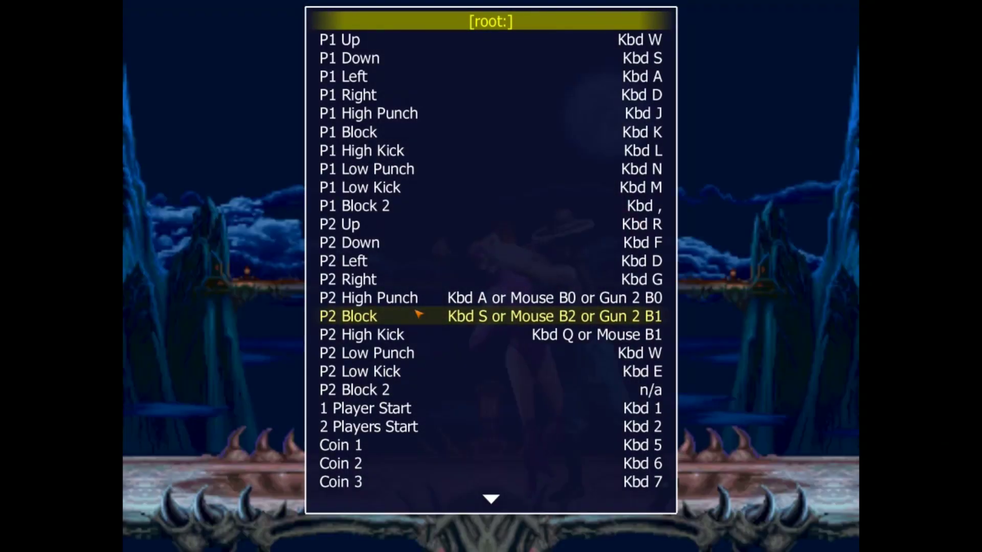
key(Escape)
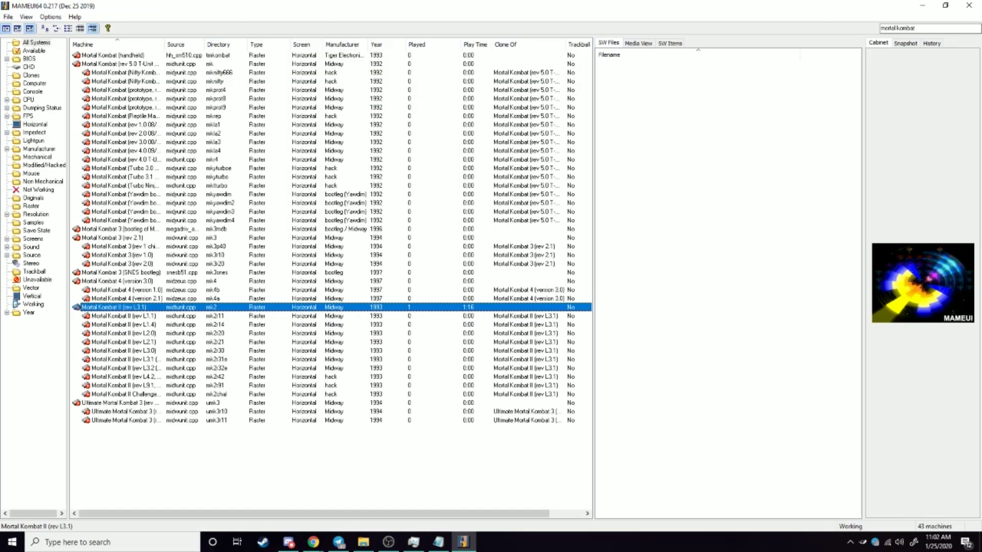
Step: Turn on 'Run in a window' in Mortal Kombat II's Display properties and apply it
click(50, 16)
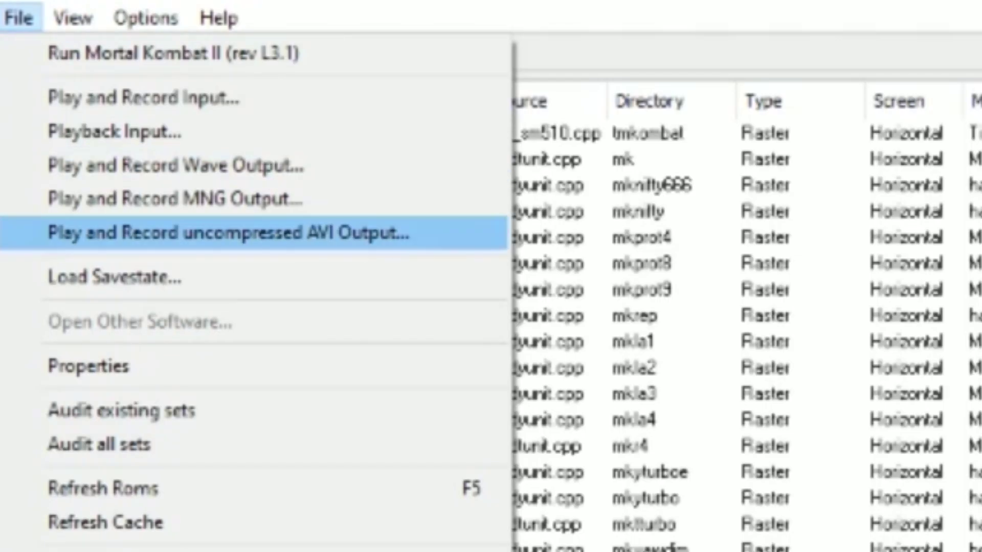
click(88, 366)
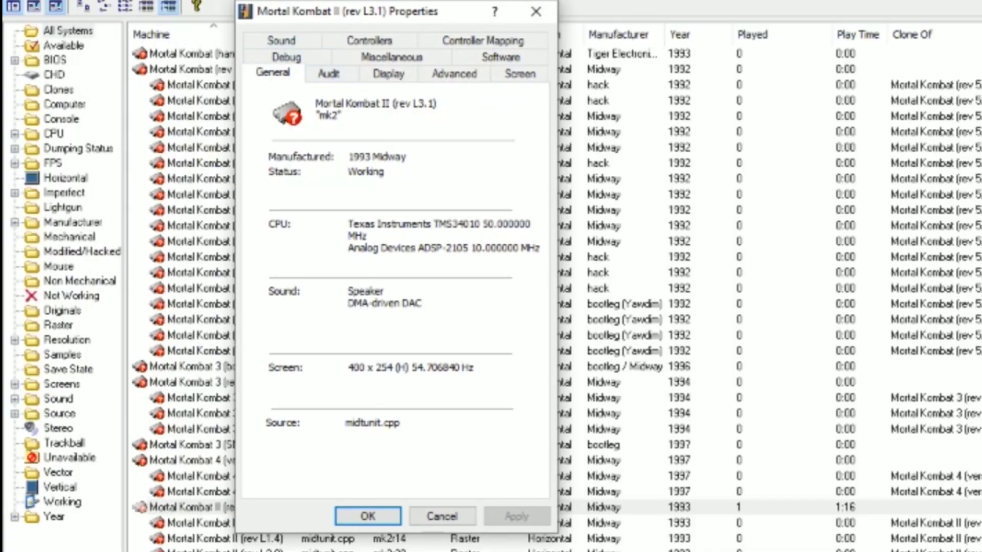
click(388, 73)
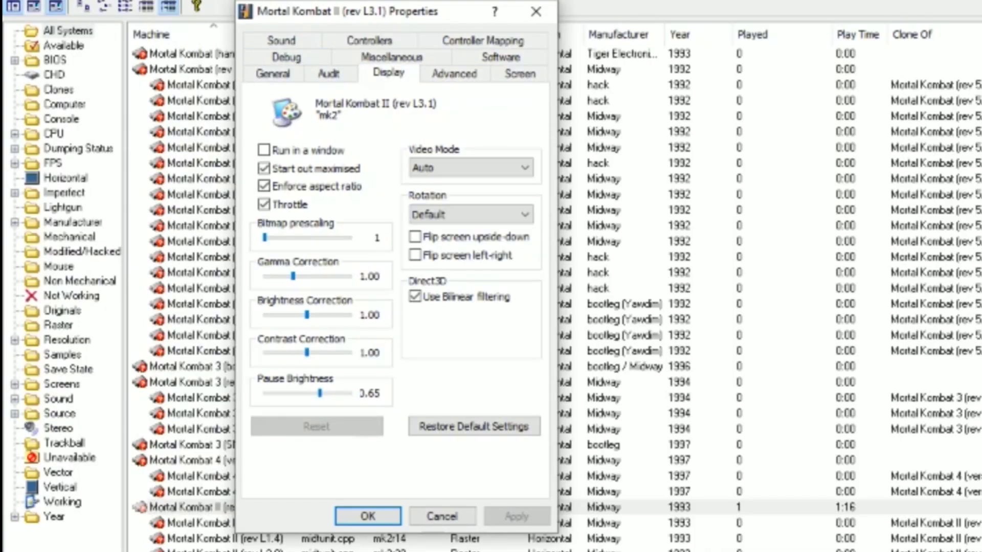
click(264, 149)
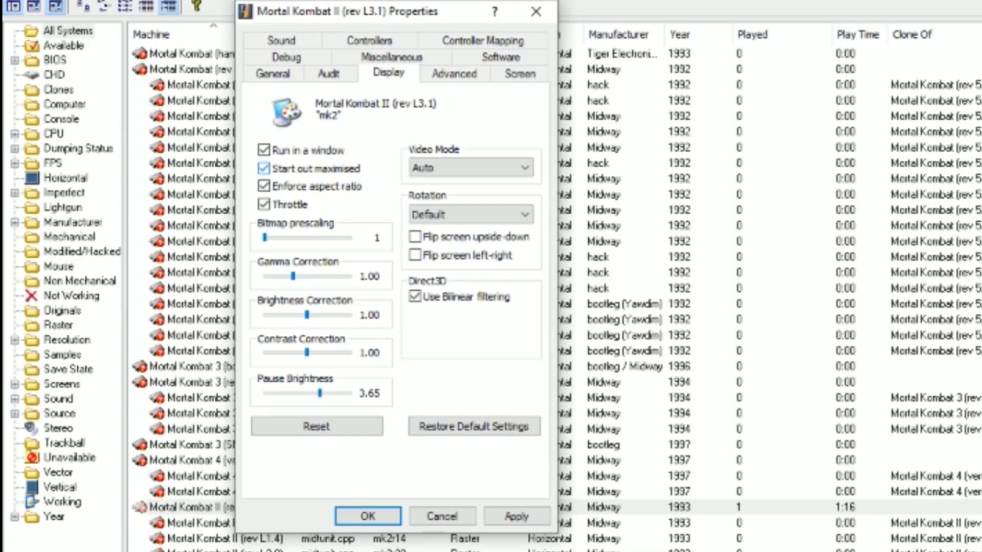
click(517, 516)
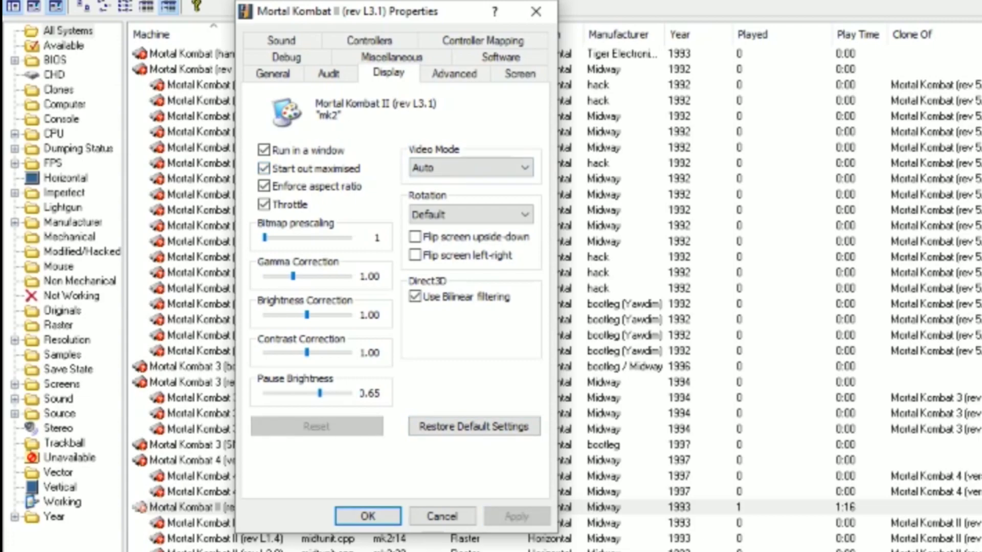
key(Return)
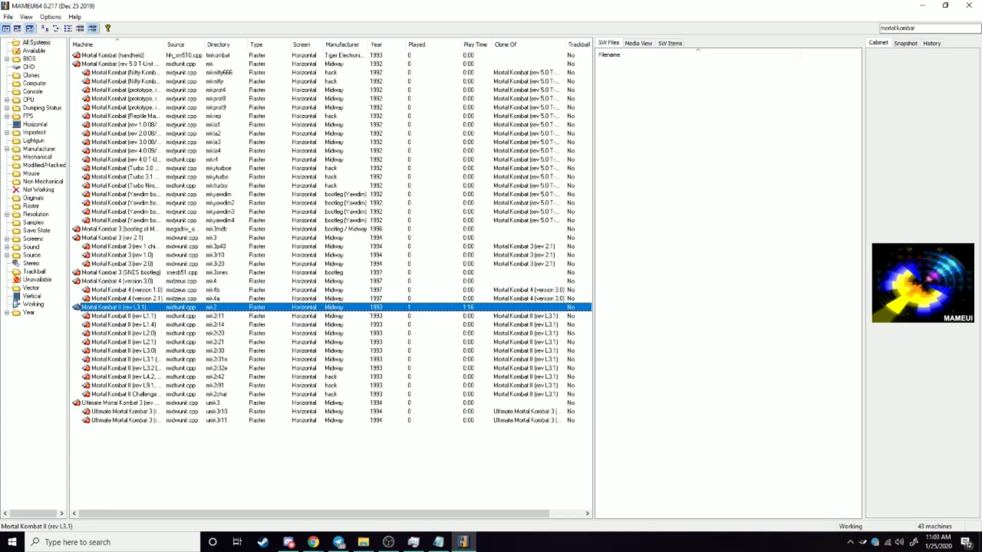
Step: Cycle MAMEUI64's picture panel from Snapshot through the History text to the Cabinet view
key(ctrl+Tab)
key(ctrl+Tab)
Step: Bring the MAMEUI64_217_25122019 folder in File Explorer to the front
click(363, 542)
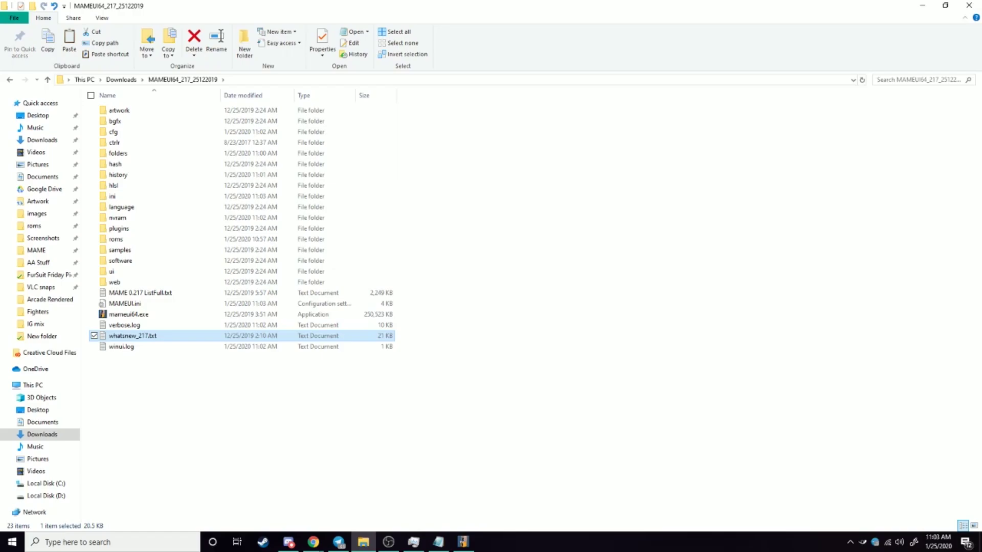
Step: Look over the progetto-SNAPS MAME32 & MAMEUI32+64 Museum download list, then switch to Retroroms
mouse_move(313, 542)
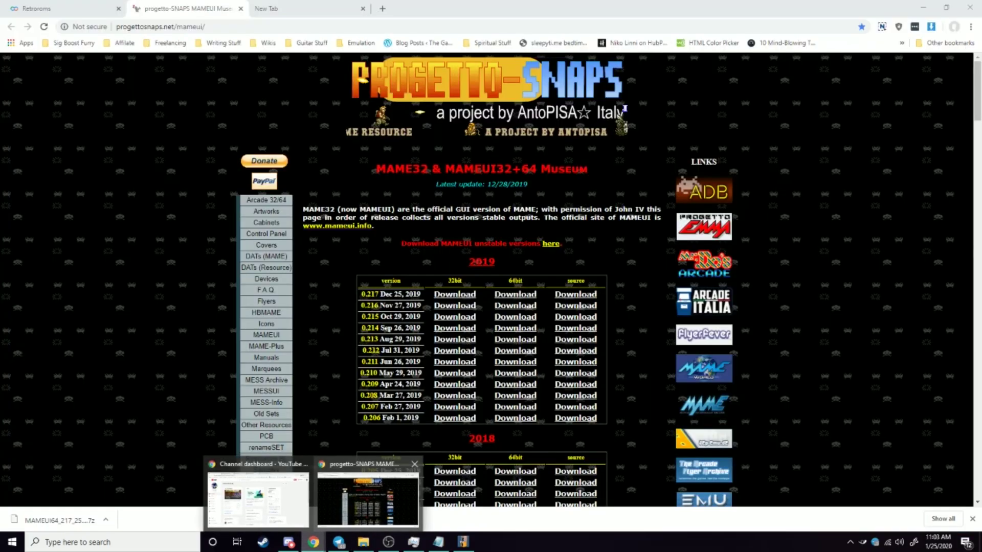
click(368, 494)
scroll(485, 281, down, 1)
scroll(484, 282, up, 1)
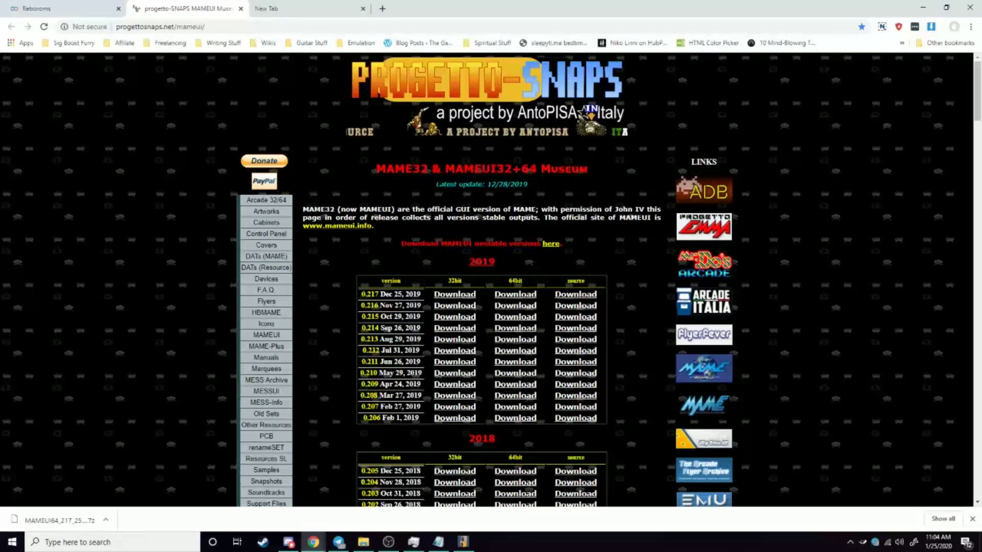
key(ctrl+1)
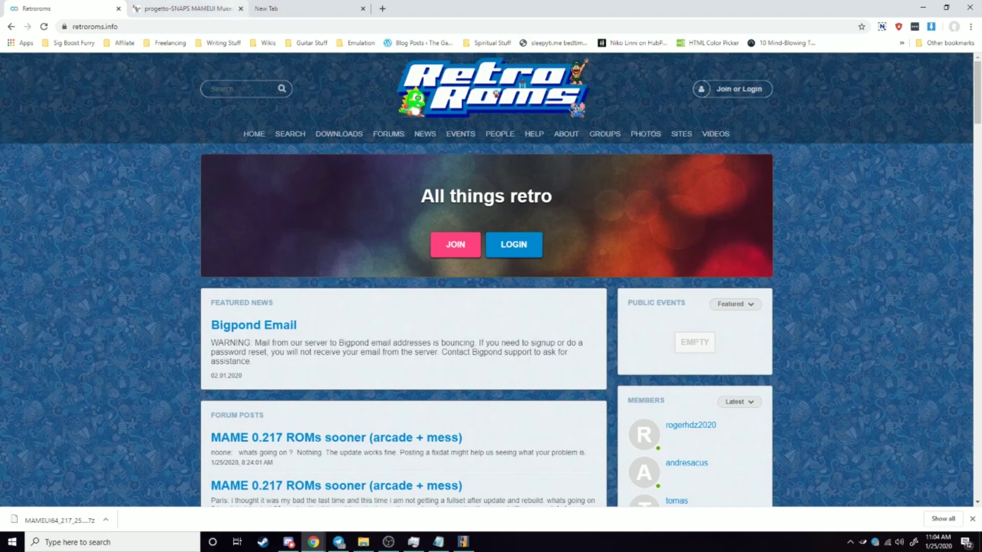
Step: Return from the progetto-SNAPS tab to Retroroms and log in with Chrome's saved credentials
click(187, 8)
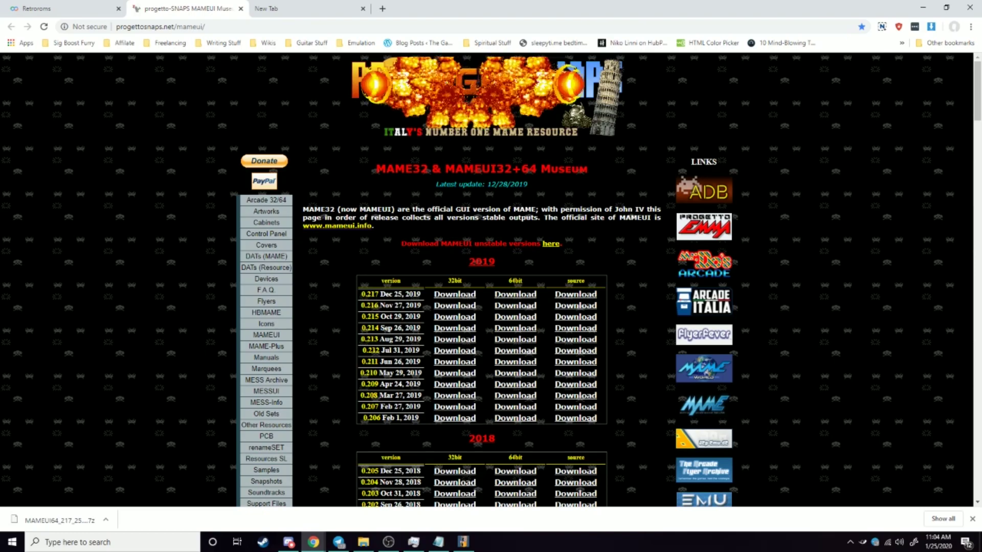
click(61, 9)
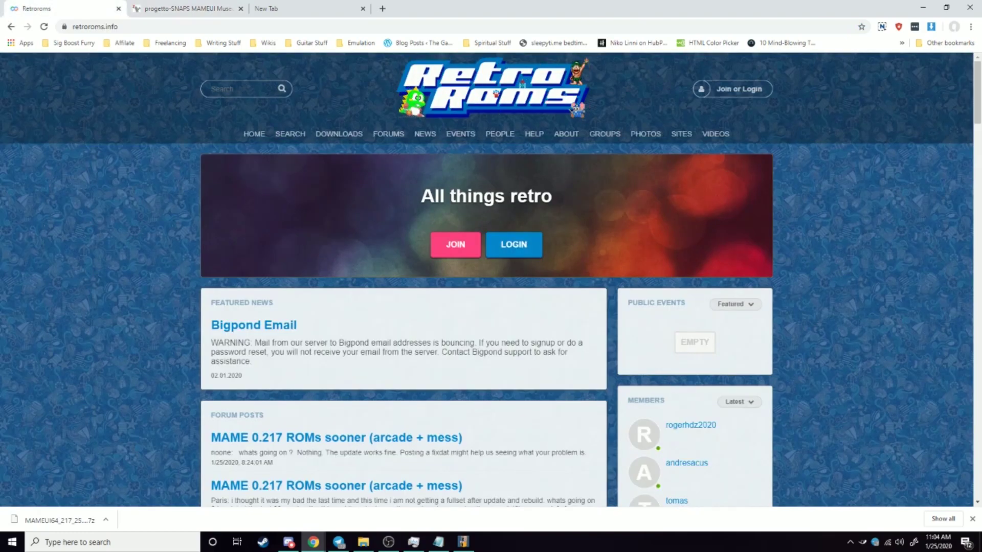
click(513, 244)
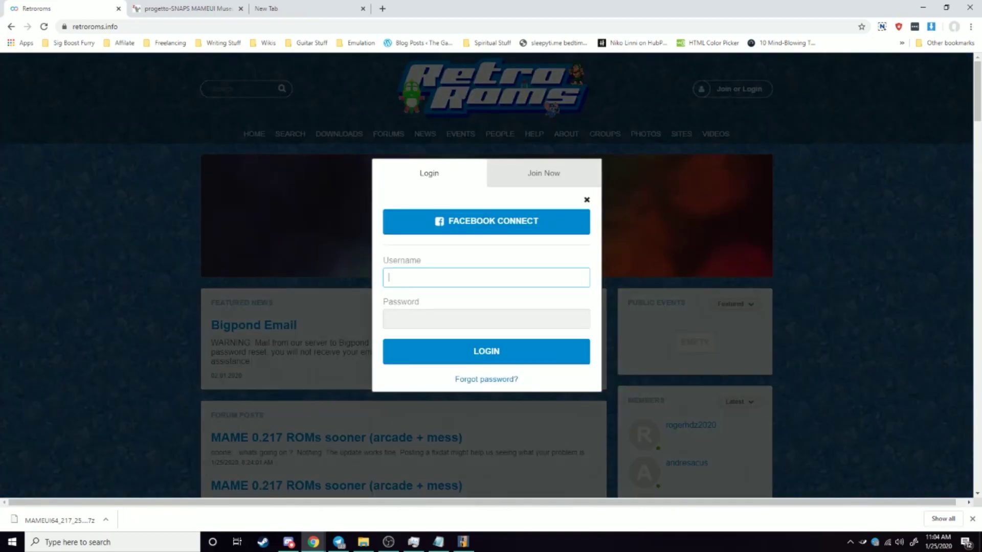
key(Return)
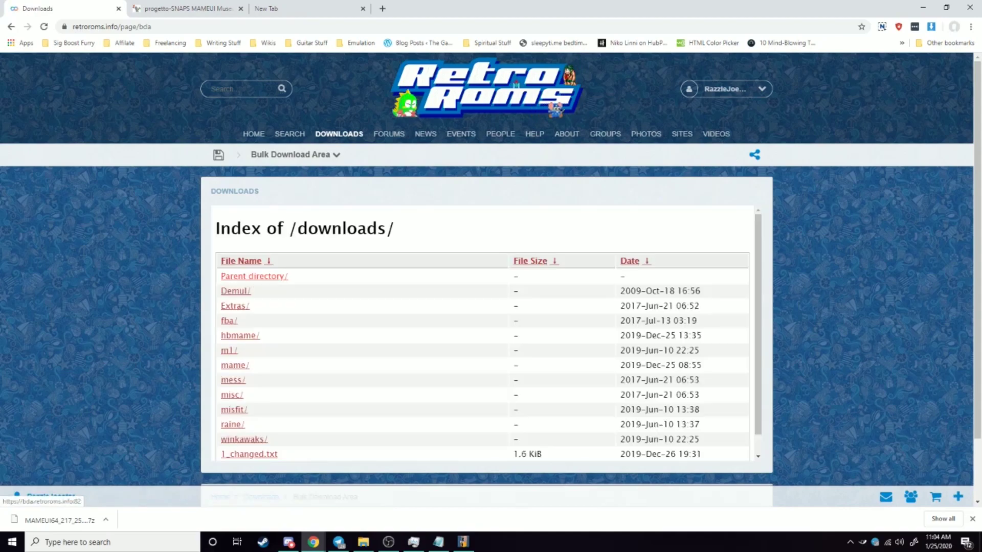
Step: Open the mame/ folder in the Retroroms /downloads/ index
scroll(234, 286, down, 1)
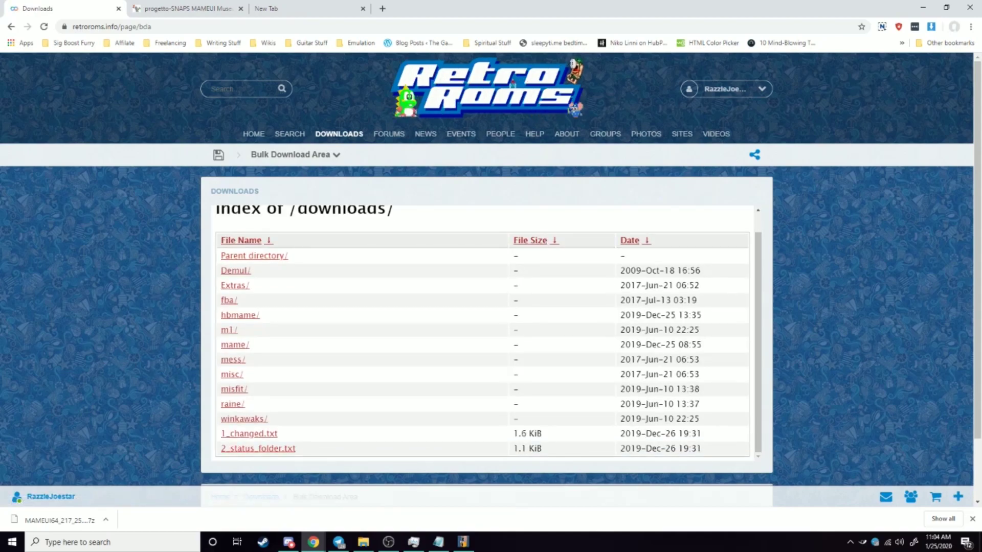
click(234, 344)
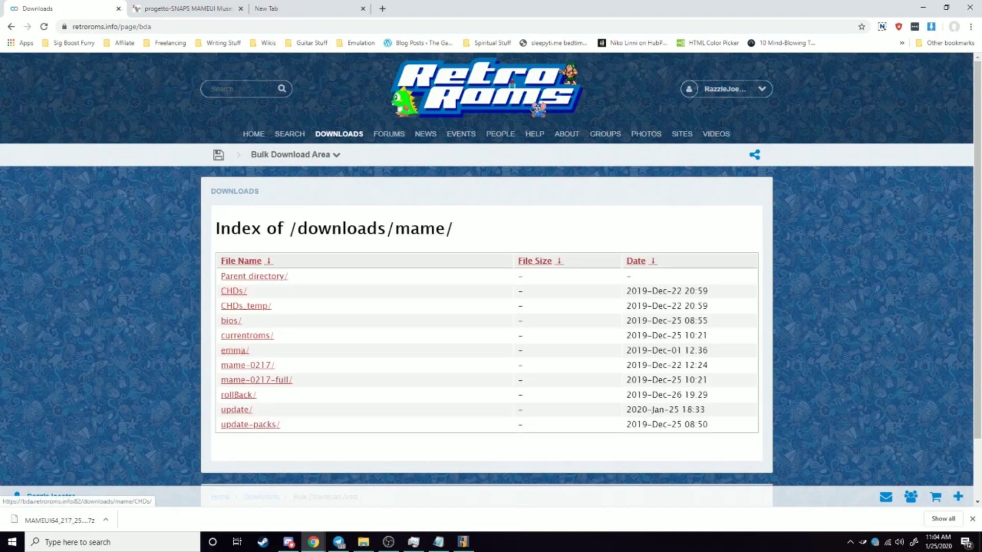
scroll(235, 358, down, 1)
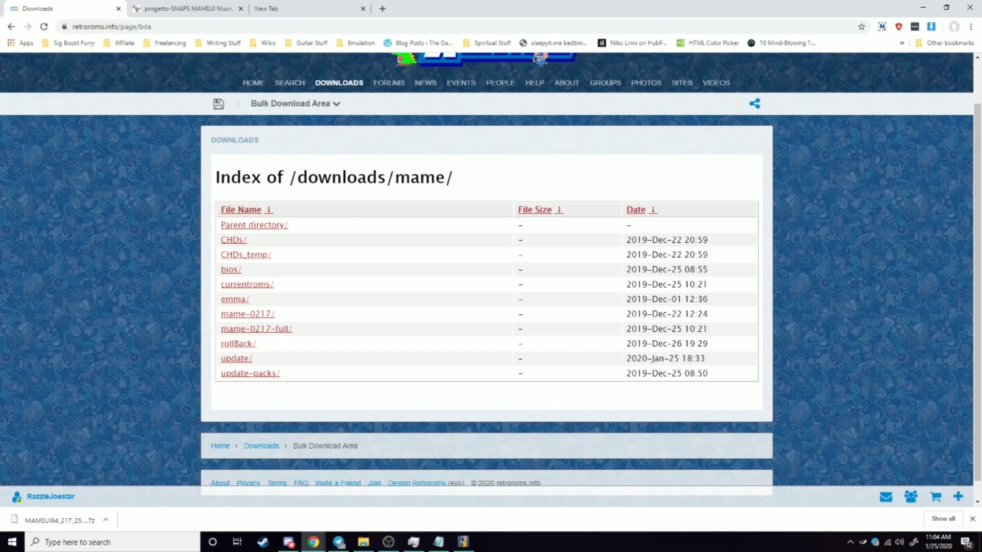
Step: Compare the progetto-SNAPS page with the mame index, then return to MAMEUI64's Mortal Kombat list
click(186, 8)
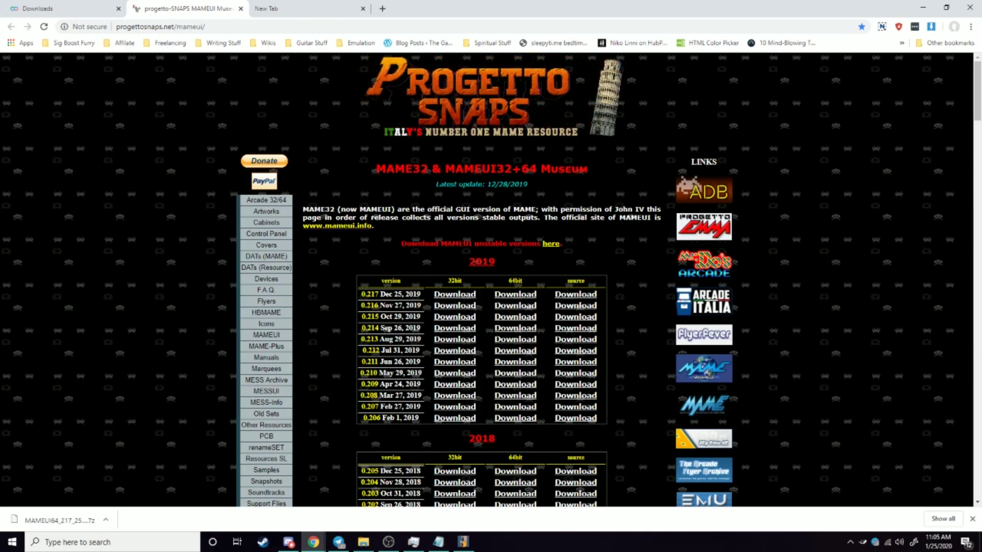
click(77, 9)
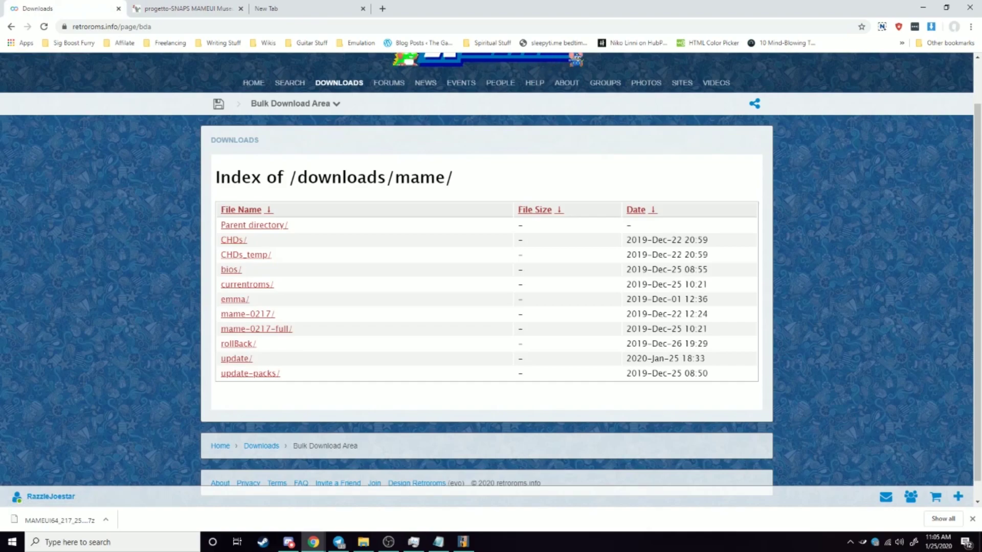
scroll(248, 311, up, 2)
scroll(248, 311, down, 2)
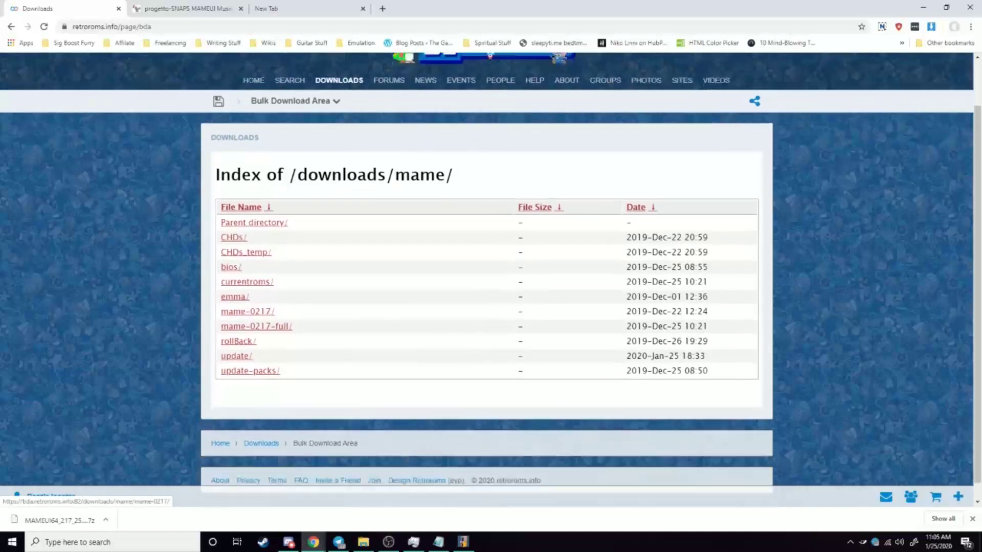
scroll(248, 312, up, 2)
key(ctrl+Tab)
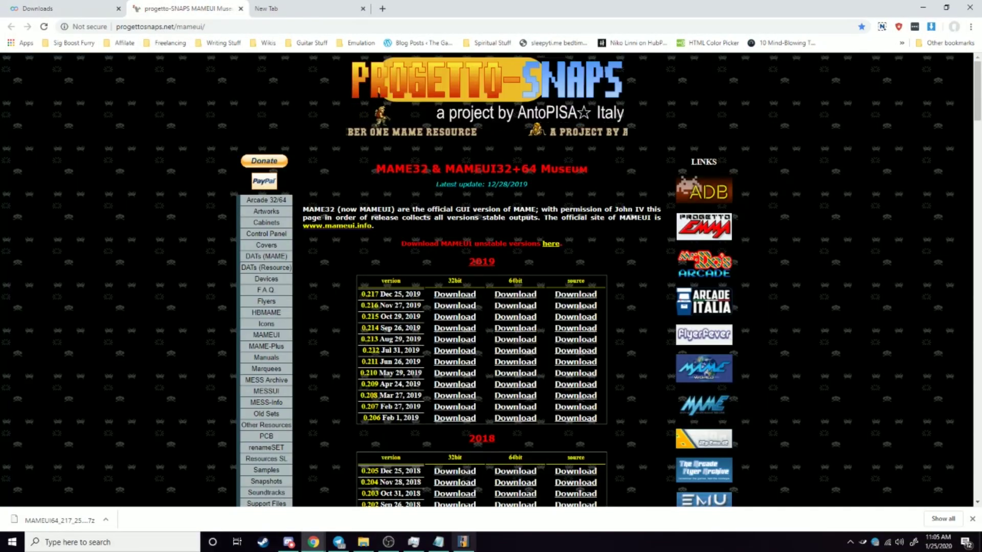
key(alt+Tab)
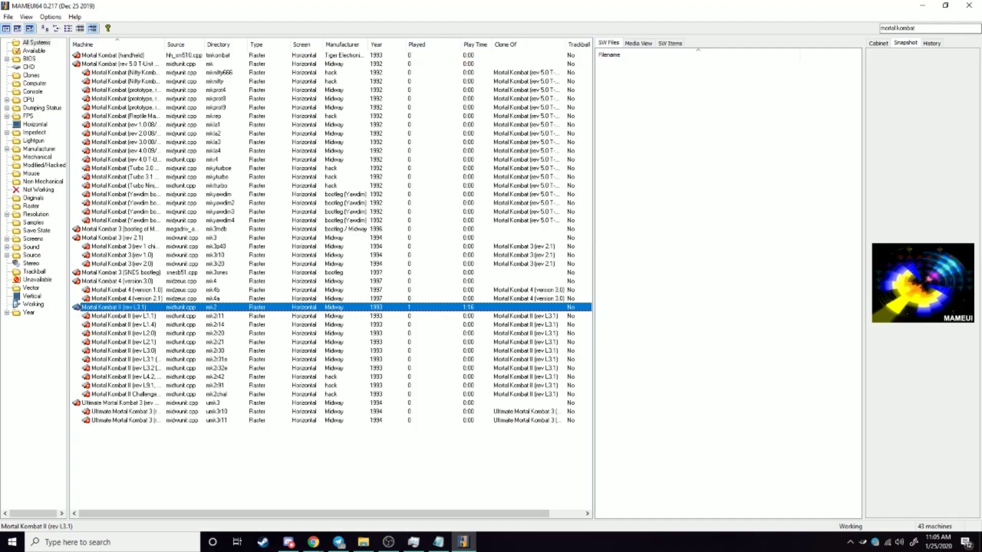